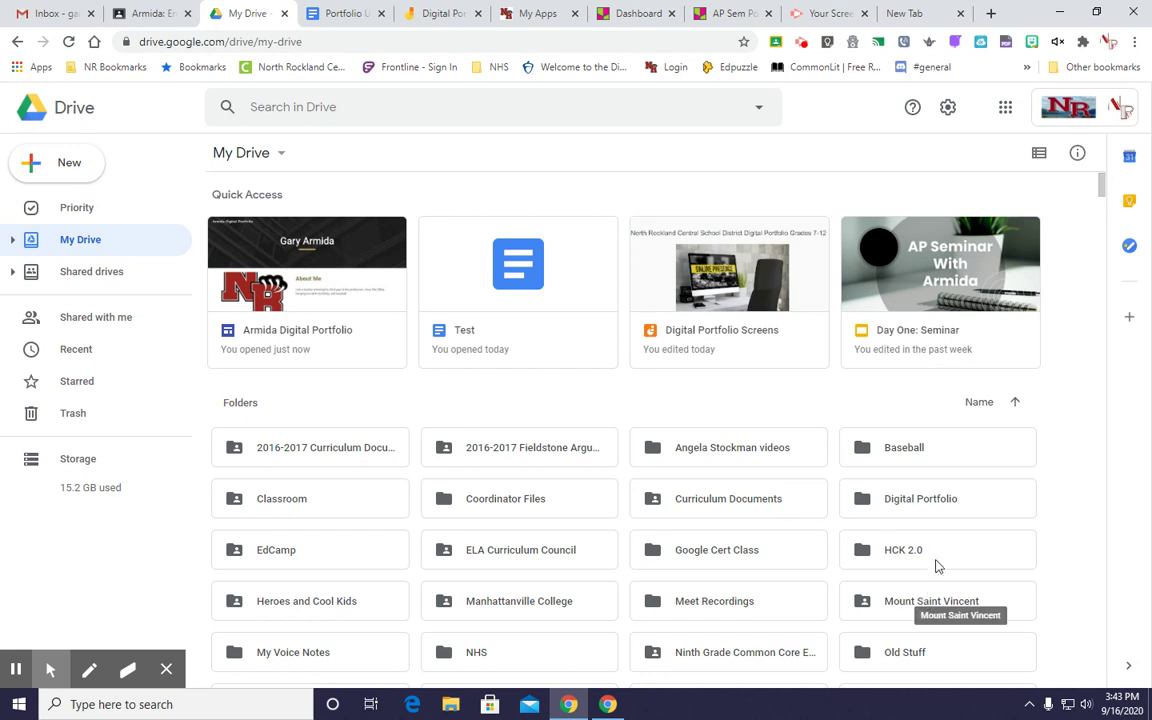
Open the portfolio site stored in the Digital Portfolio folder and look over its Home page.
{"action": "double_click", "coordinate": [942, 502]}
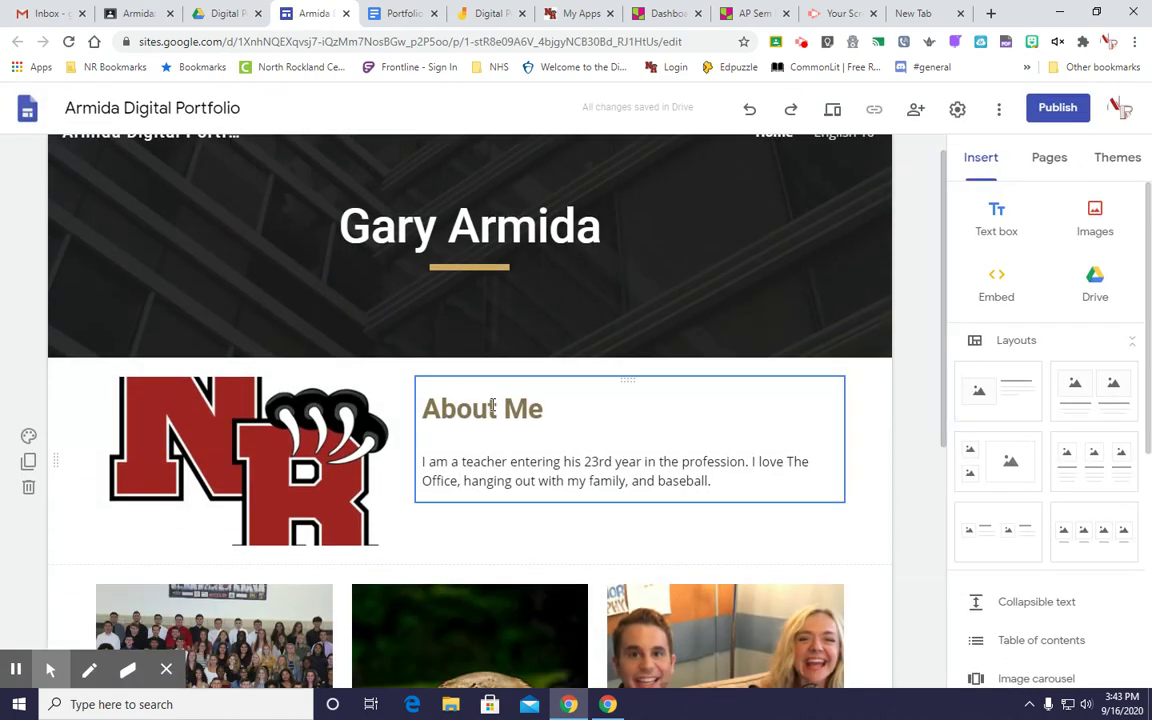
{"action": "scroll", "coordinate": [391, 468], "scroll_direction": "down", "scroll_amount": 2}
{"action": "scroll", "coordinate": [450, 452], "scroll_direction": "up", "scroll_amount": 5}
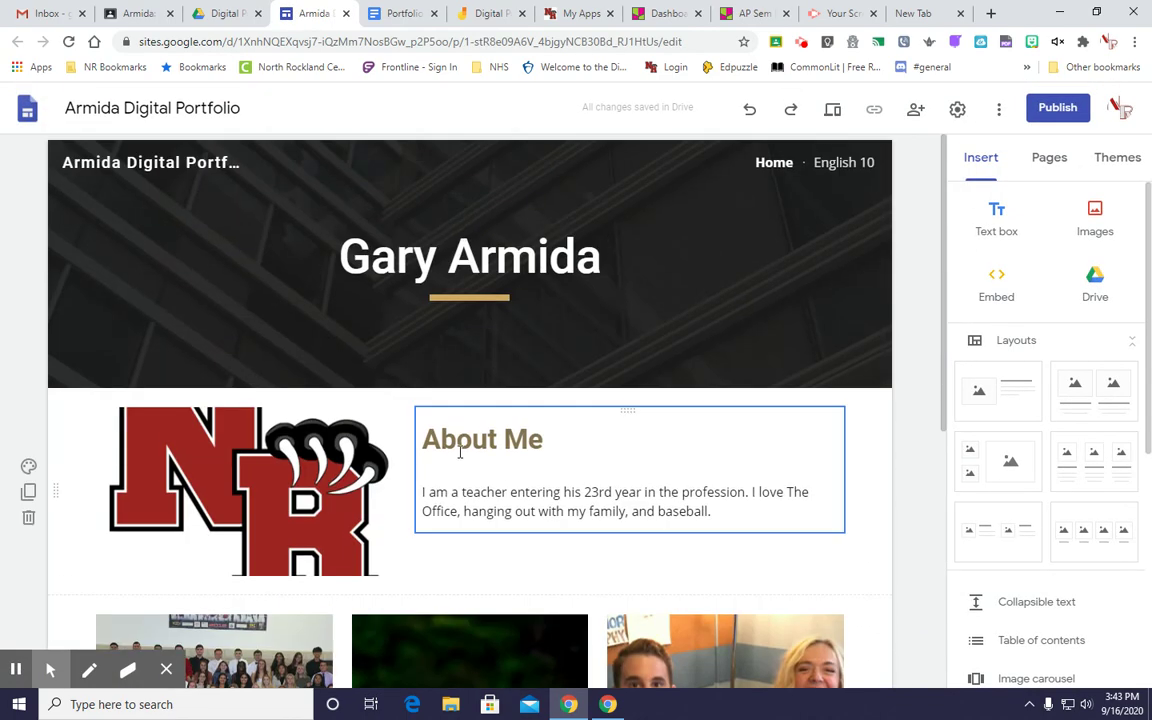
Go to the site's English 10 page and review its Narrative Essay and Google Slides Argument sections.
{"action": "left_click", "coordinate": [847, 172]}
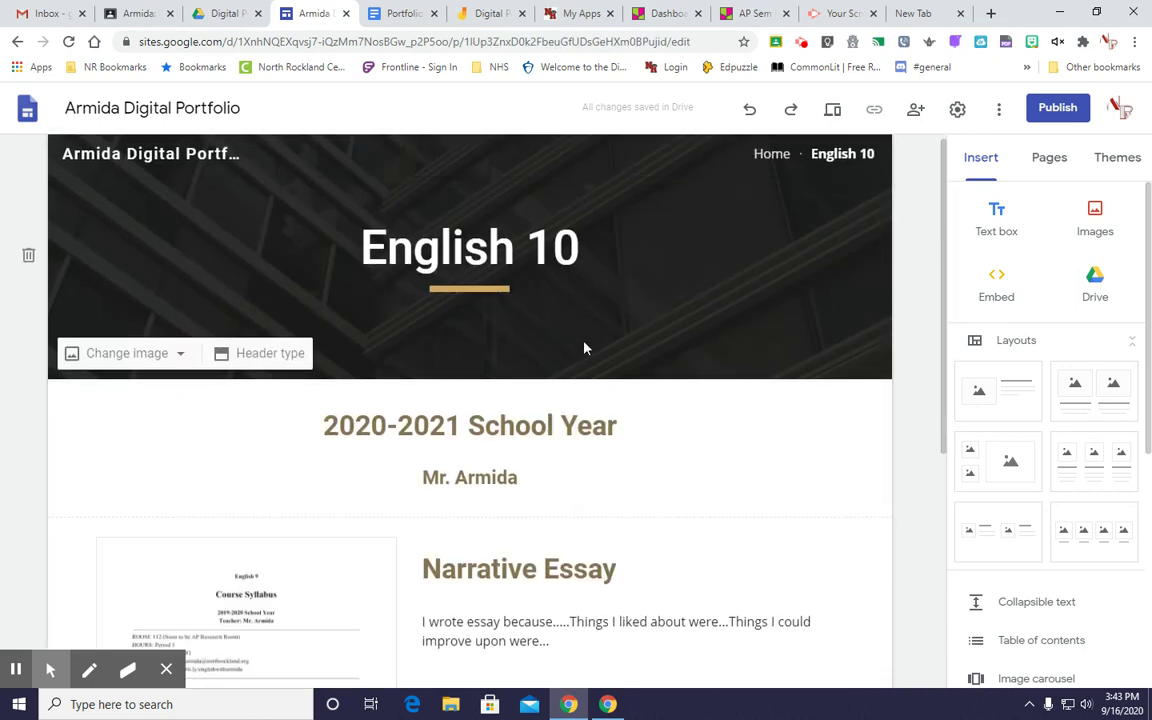
{"action": "scroll", "coordinate": [584, 345], "scroll_direction": "down", "scroll_amount": 4}
{"action": "scroll", "coordinate": [575, 344], "scroll_direction": "up", "scroll_amount": 3}
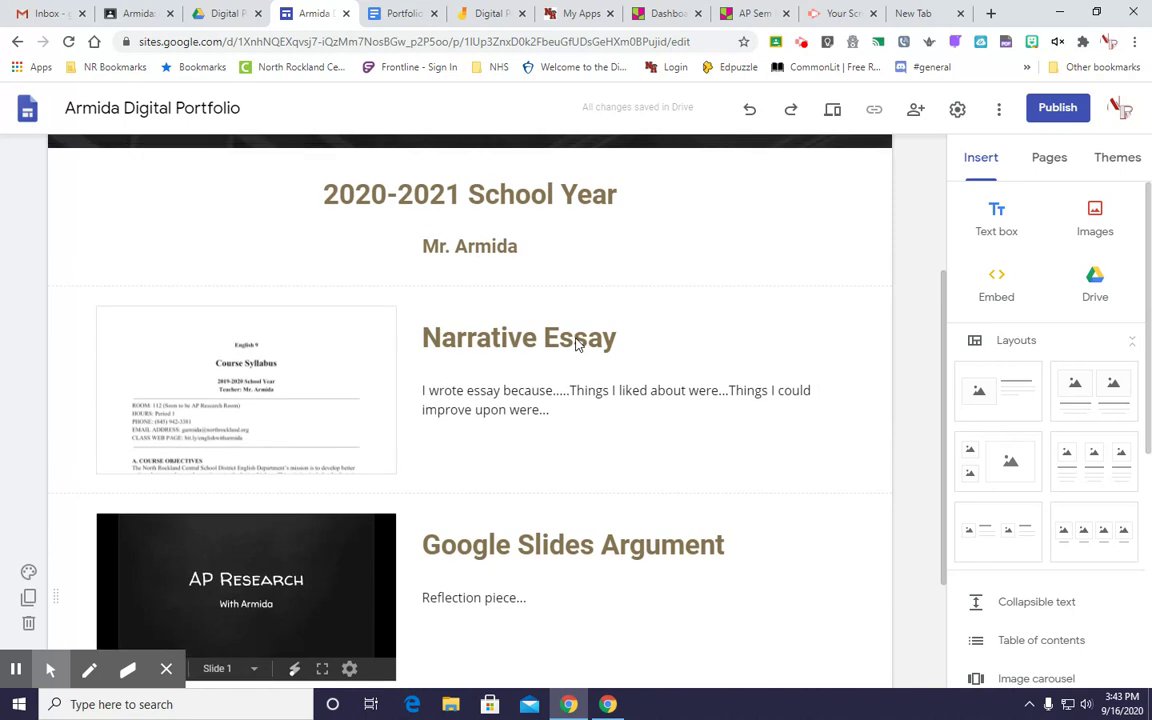
{"action": "scroll", "coordinate": [576, 342], "scroll_direction": "down", "scroll_amount": 2}
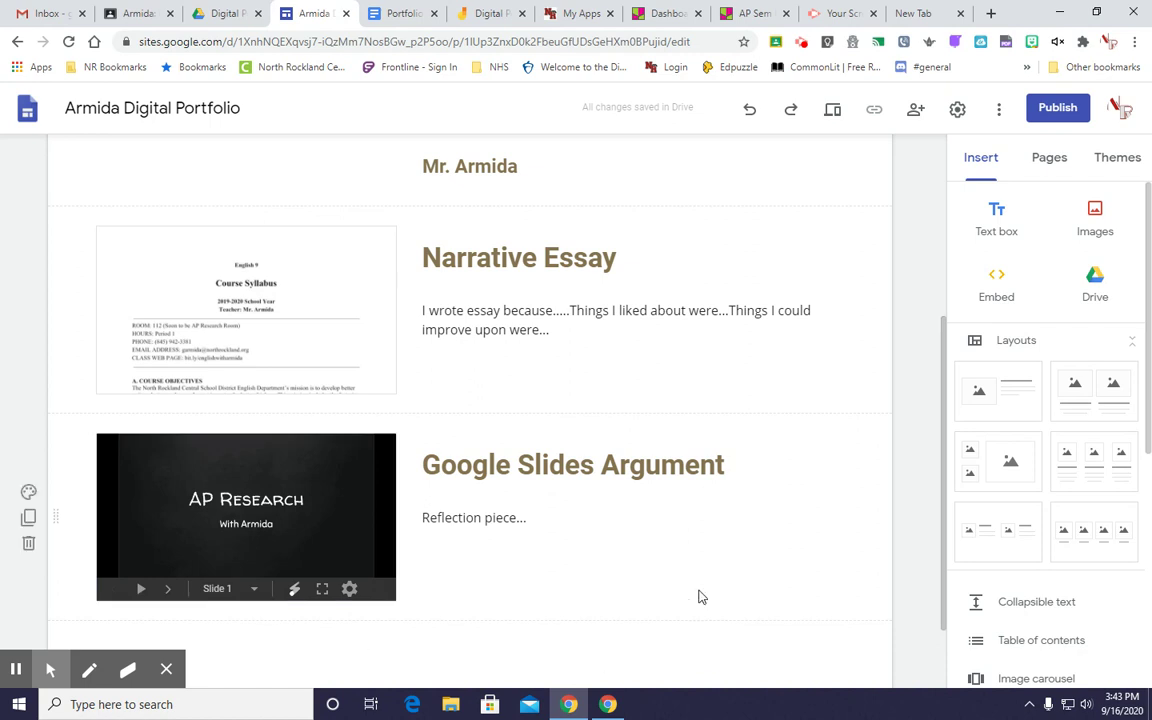
{"action": "scroll", "coordinate": [703, 590], "scroll_direction": "up", "scroll_amount": 3}
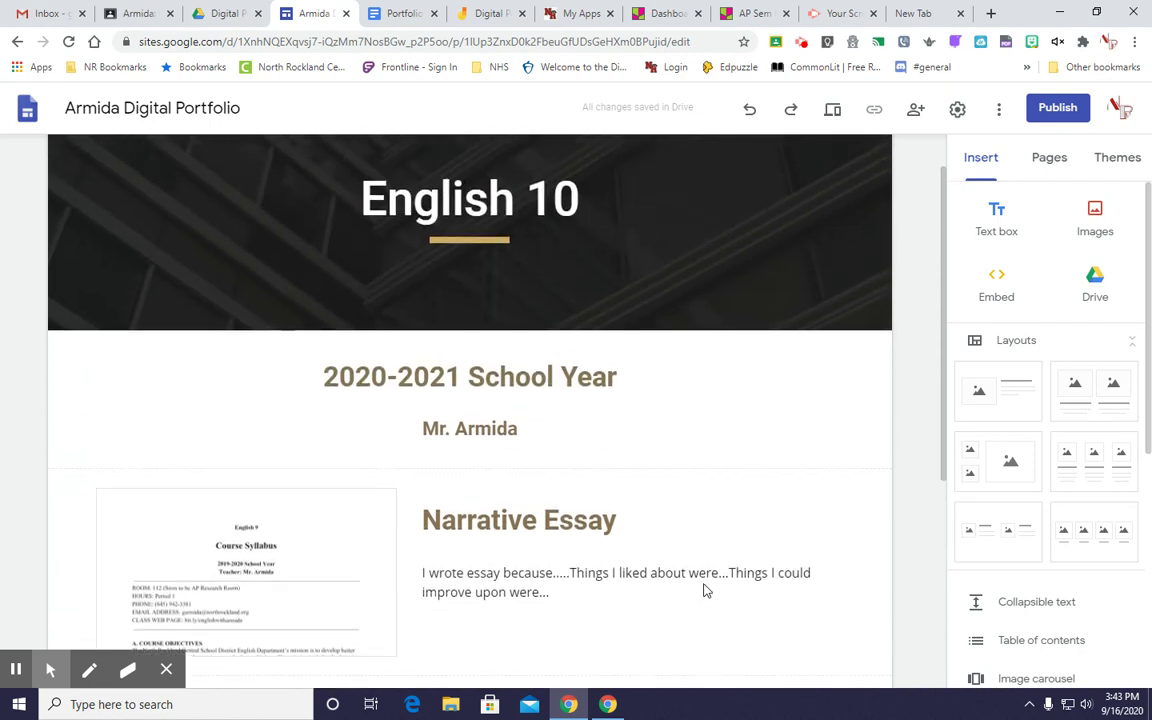
{"action": "scroll", "coordinate": [704, 583], "scroll_direction": "down", "scroll_amount": 4}
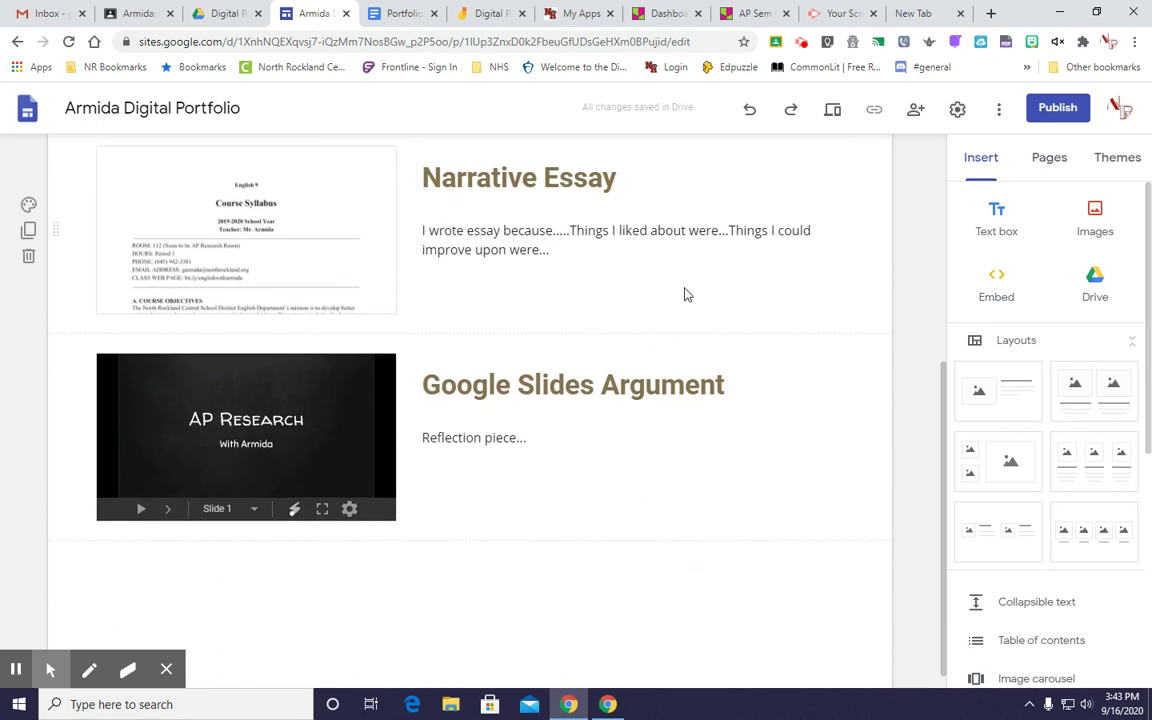
Copy the share link of the Padlet board "AP Sem Pd 4: Memes About Me" and return to the portfolio site.
{"action": "left_click", "coordinate": [755, 14]}
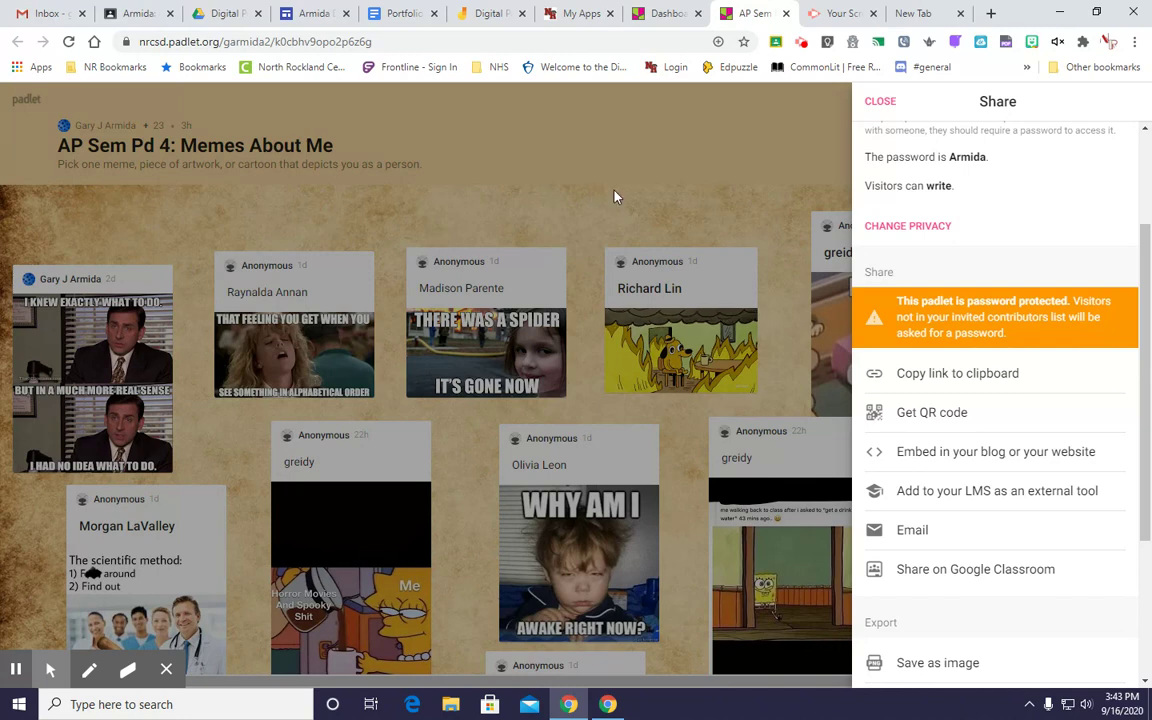
{"action": "left_click", "coordinate": [946, 378]}
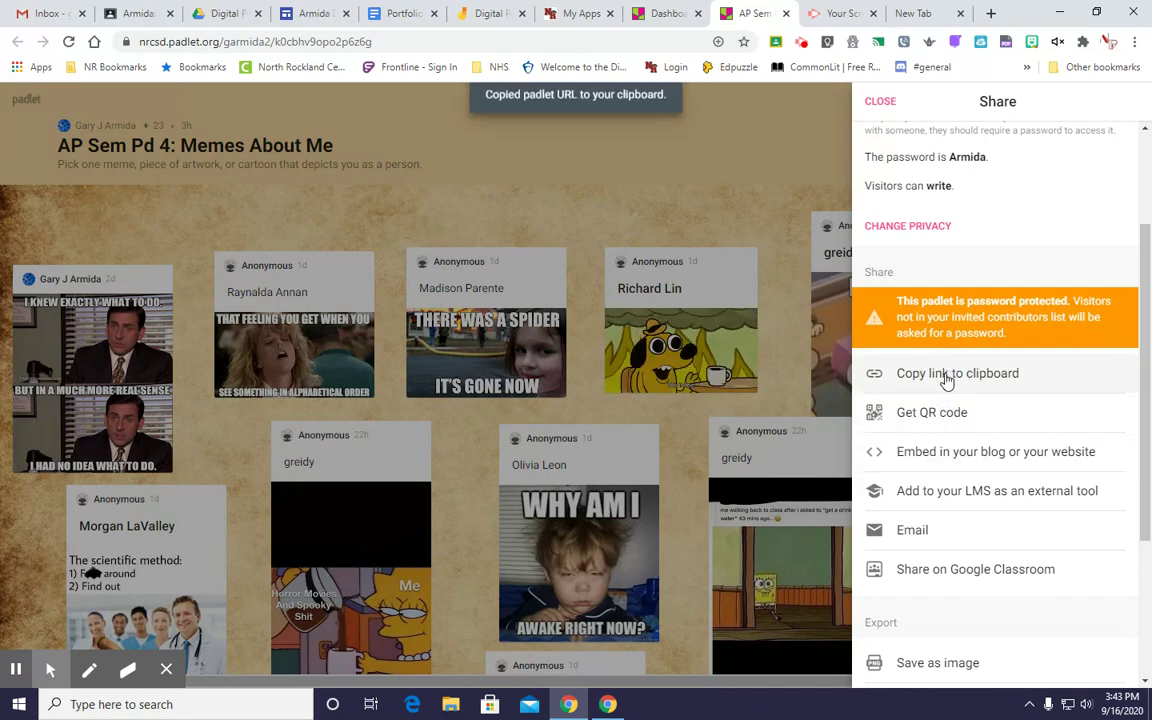
{"action": "left_click", "coordinate": [323, 14]}
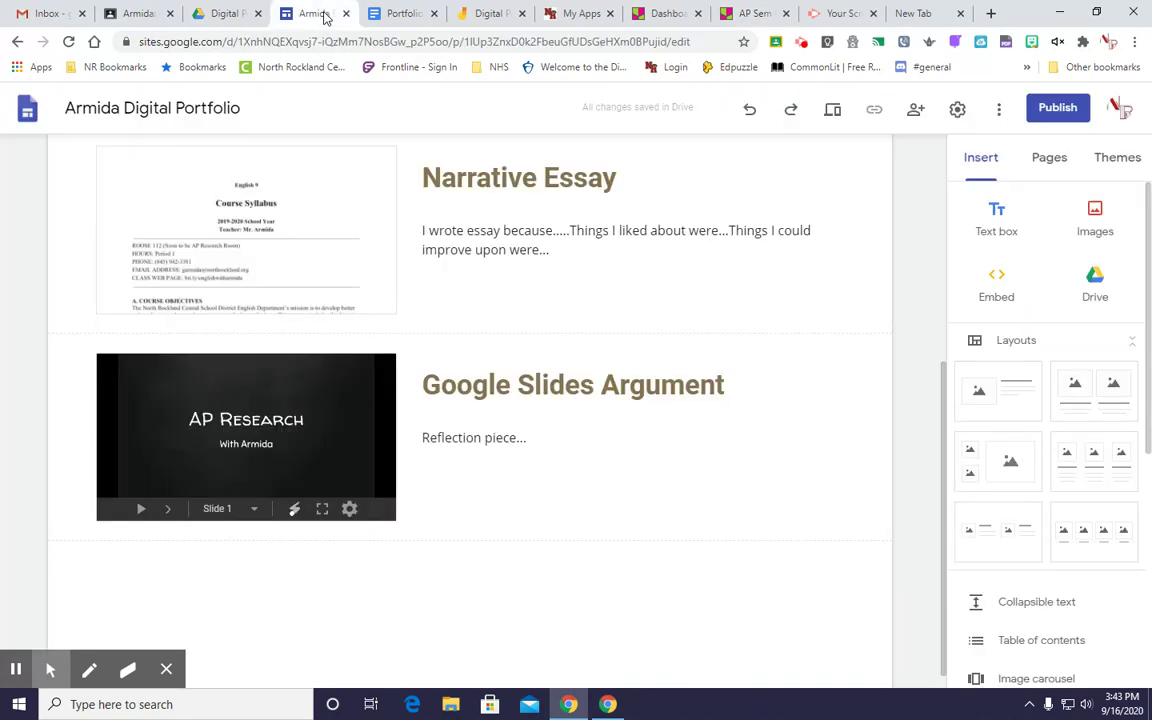
Embed the copied Padlet URL as a whole page below the Google Slides Argument section.
{"action": "scroll", "coordinate": [369, 554], "scroll_direction": "down", "scroll_amount": 1}
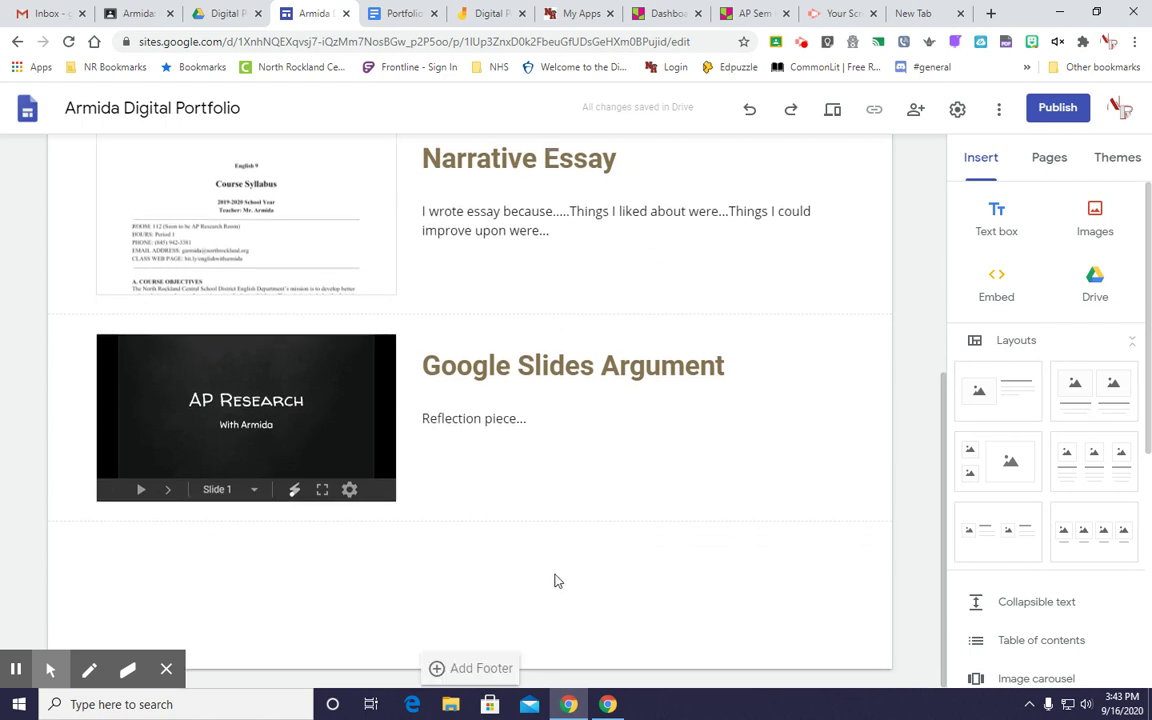
{"action": "left_click", "coordinate": [998, 289]}
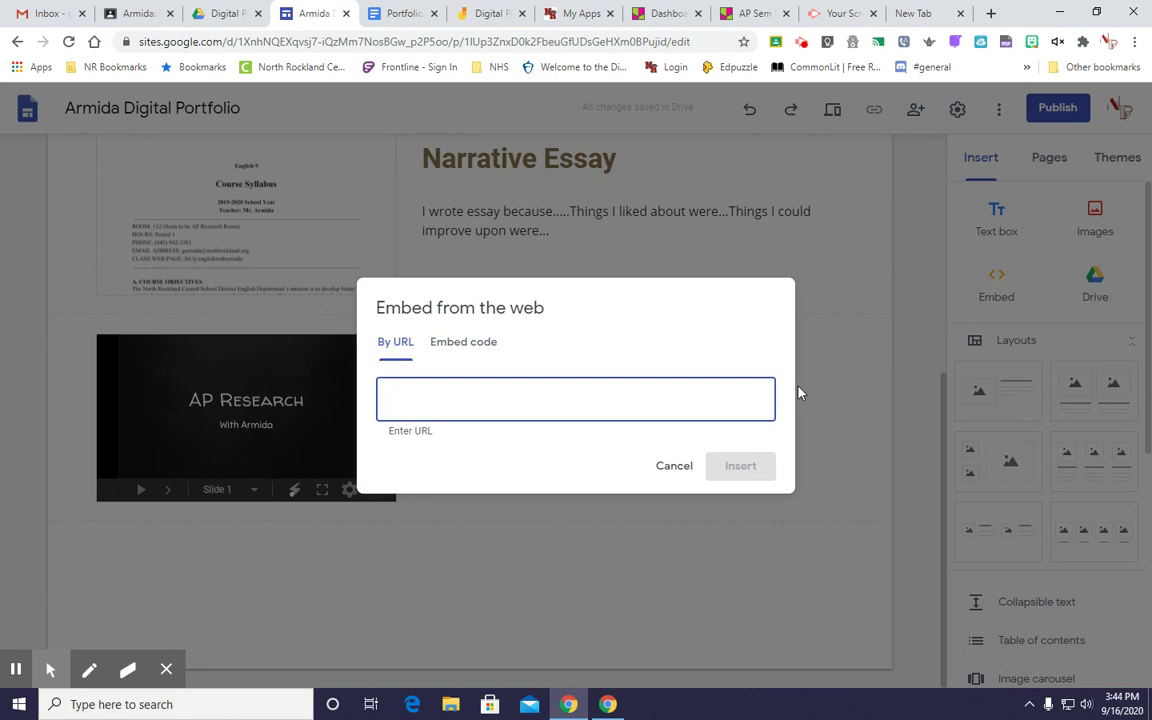
{"action": "key", "text": "ctrl+v"}
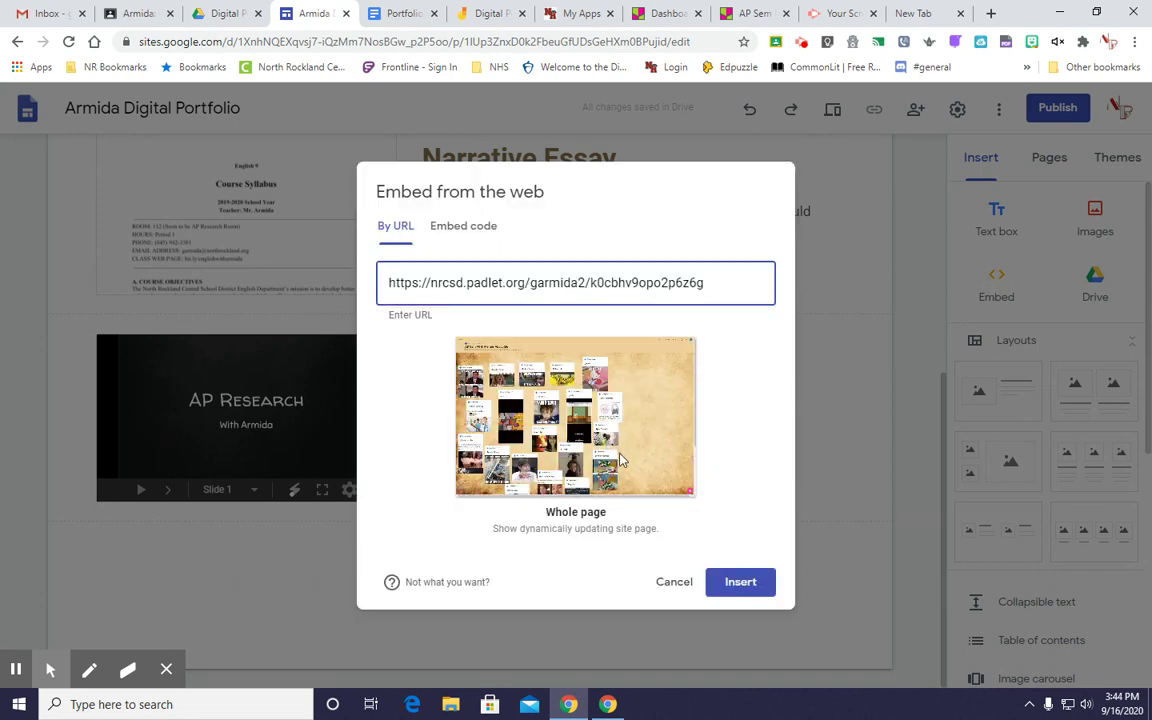
{"action": "left_click", "coordinate": [728, 583]}
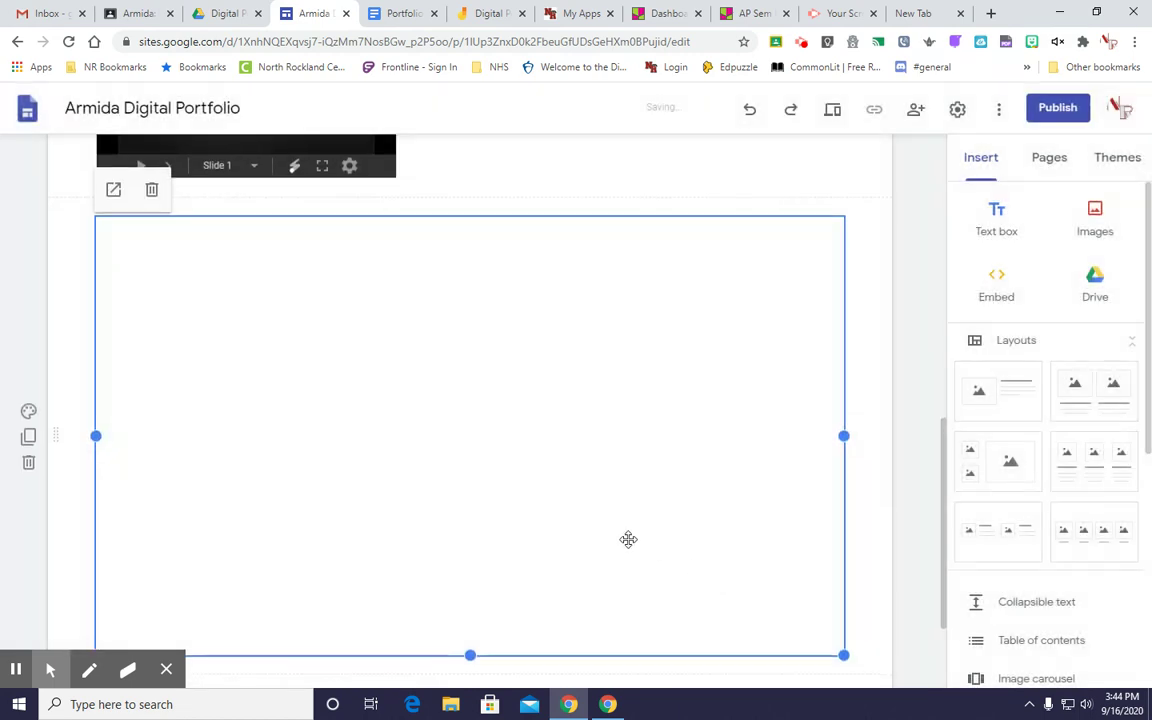
{"action": "scroll", "coordinate": [635, 505], "scroll_direction": "down", "scroll_amount": 2}
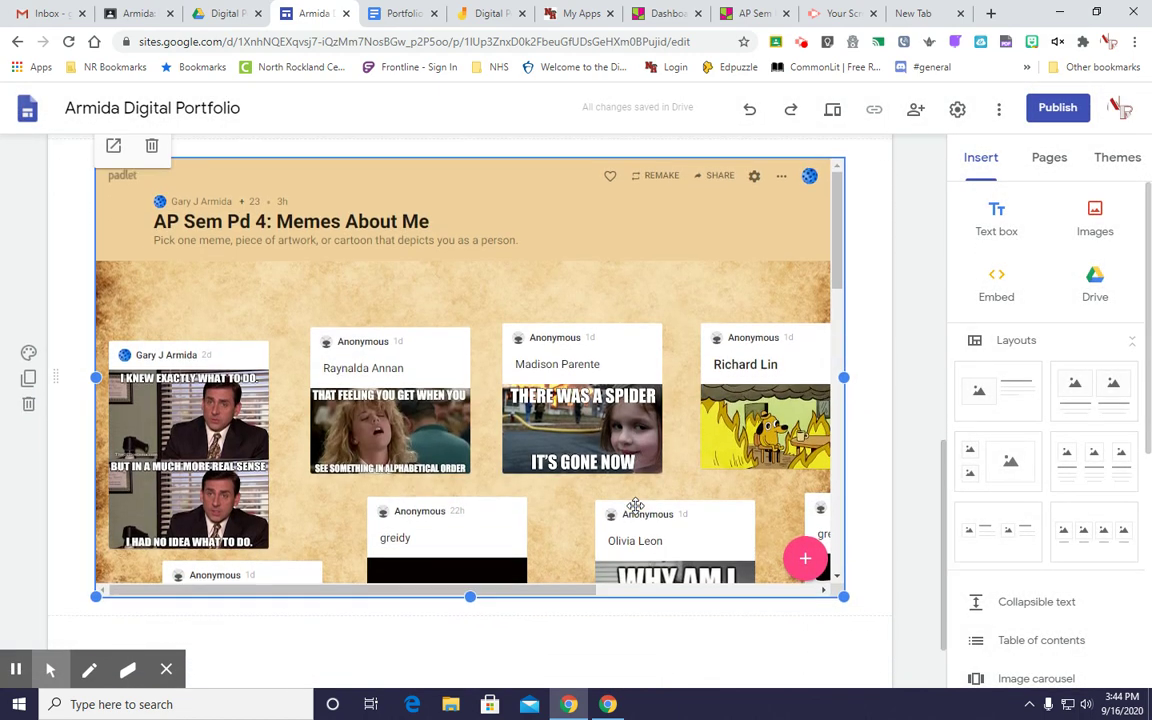
Narrow the embedded Padlet board to about half the content width, leaving empty space beside it.
{"action": "scroll", "coordinate": [638, 514], "scroll_direction": "up", "scroll_amount": 4}
{"action": "scroll", "coordinate": [639, 510], "scroll_direction": "down", "scroll_amount": 3}
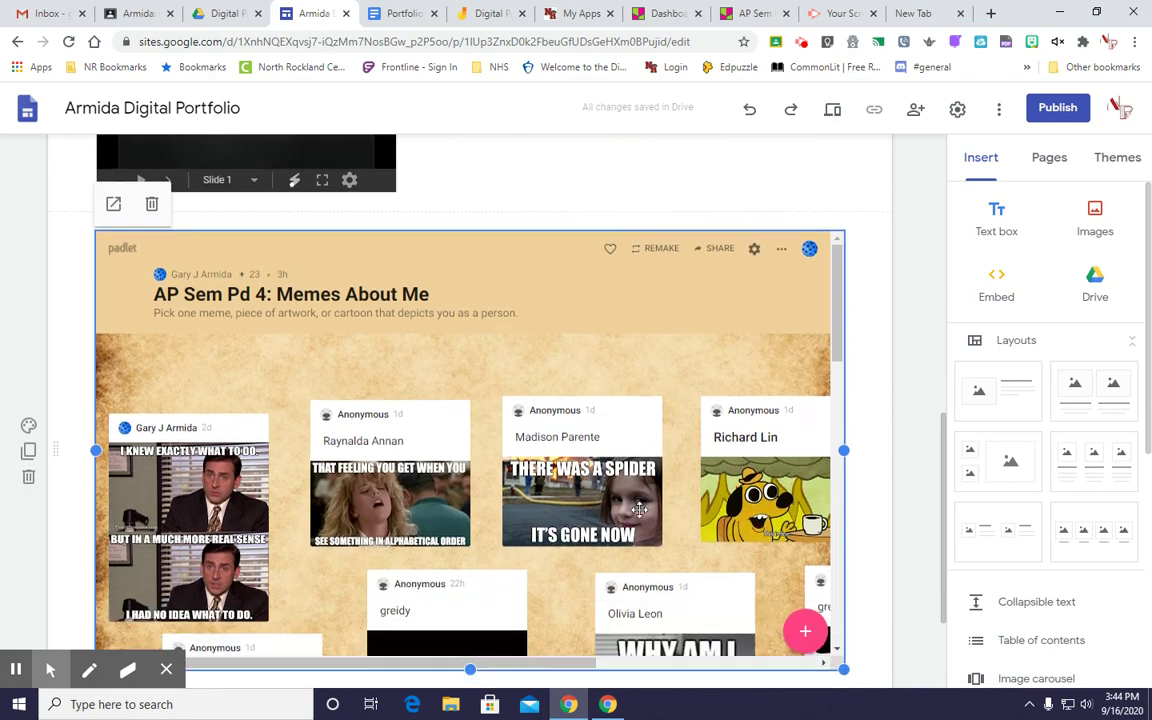
{"action": "left_click_drag", "start_coordinate": [843, 363], "coordinate": [460, 405]}
{"action": "scroll", "coordinate": [543, 462], "scroll_direction": "up", "scroll_amount": 3}
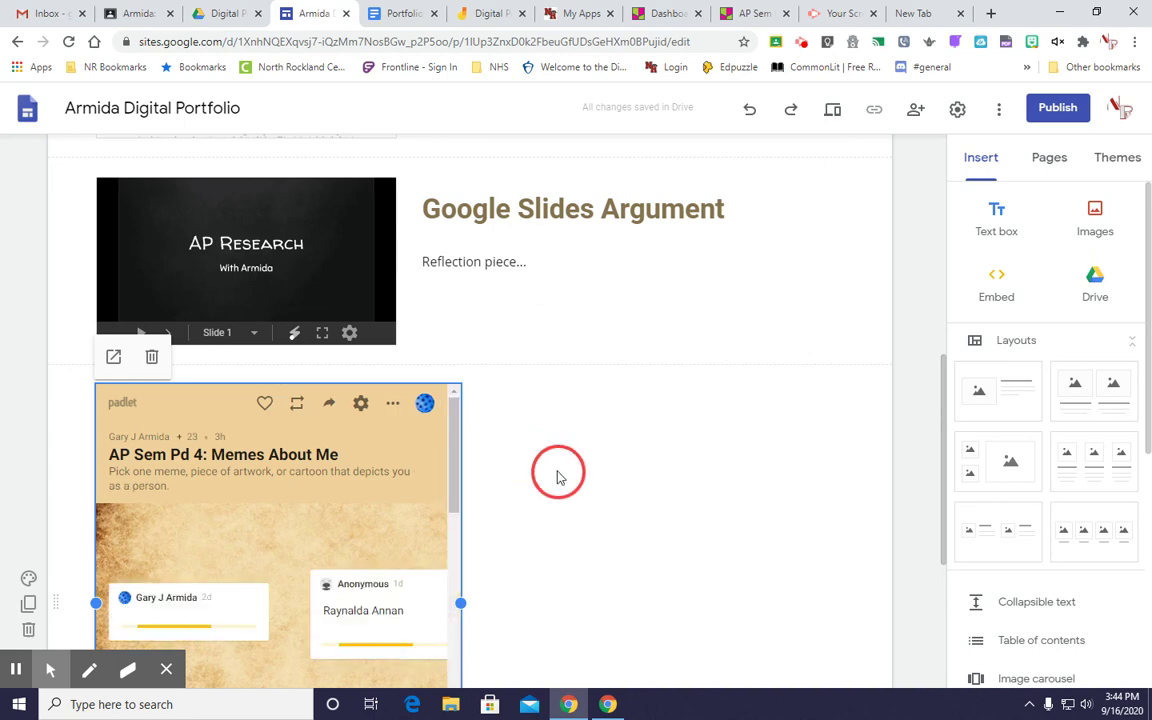
Insert a text box and place it in the empty space beside the embedded Padlet board.
{"action": "scroll", "coordinate": [555, 475], "scroll_direction": "down", "scroll_amount": 1}
{"action": "left_click", "coordinate": [1003, 236]}
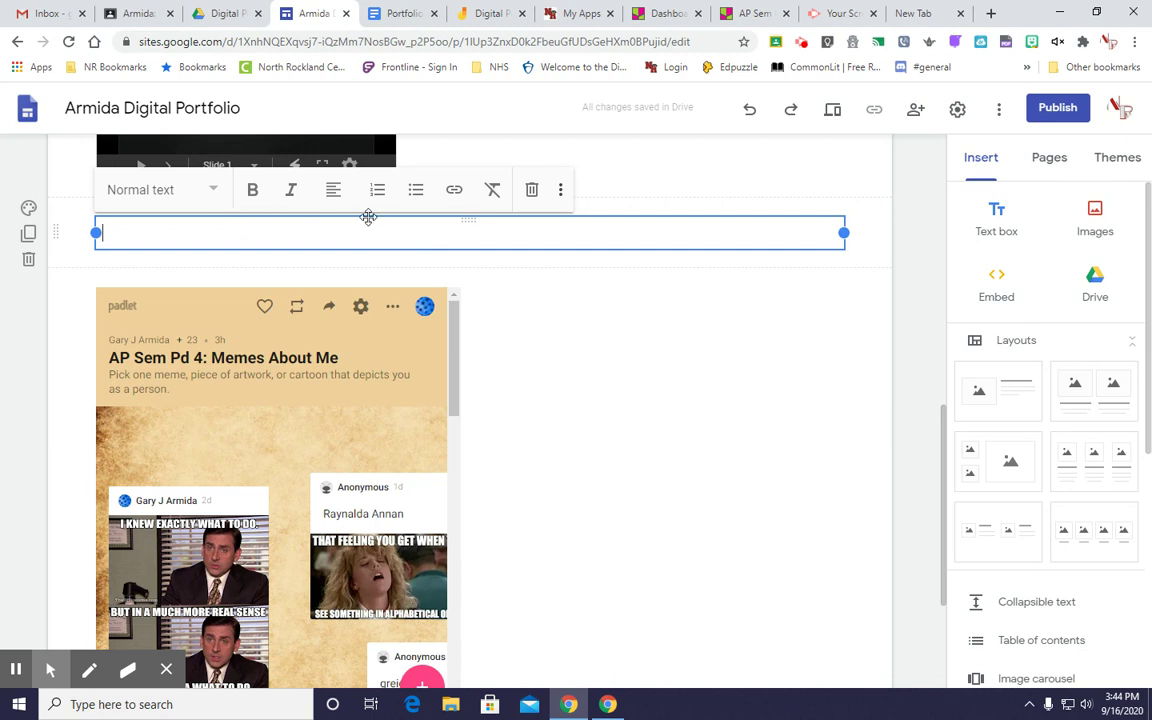
{"action": "left_click_drag", "start_coordinate": [368, 217], "coordinate": [540, 351]}
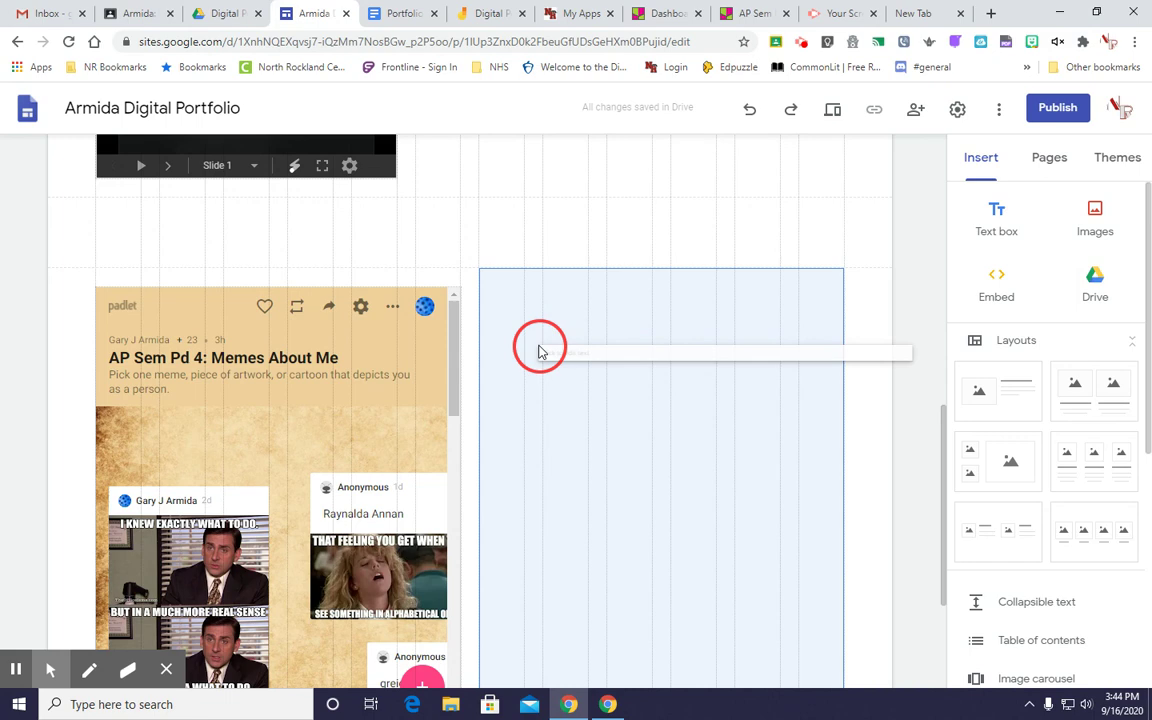
{"action": "left_click_drag", "start_coordinate": [538, 351], "coordinate": [540, 342]}
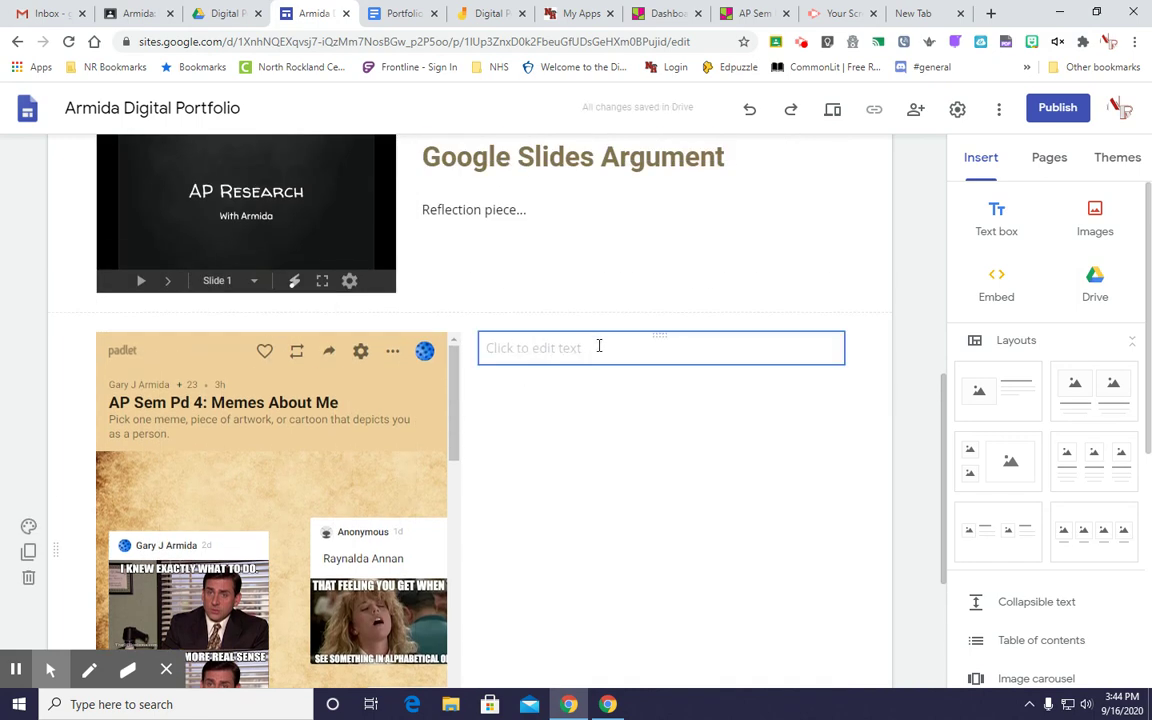
Add the heading "Padlet Assignment" in Title style to the text box beside the Padlet board.
{"action": "left_click", "coordinate": [571, 347]}
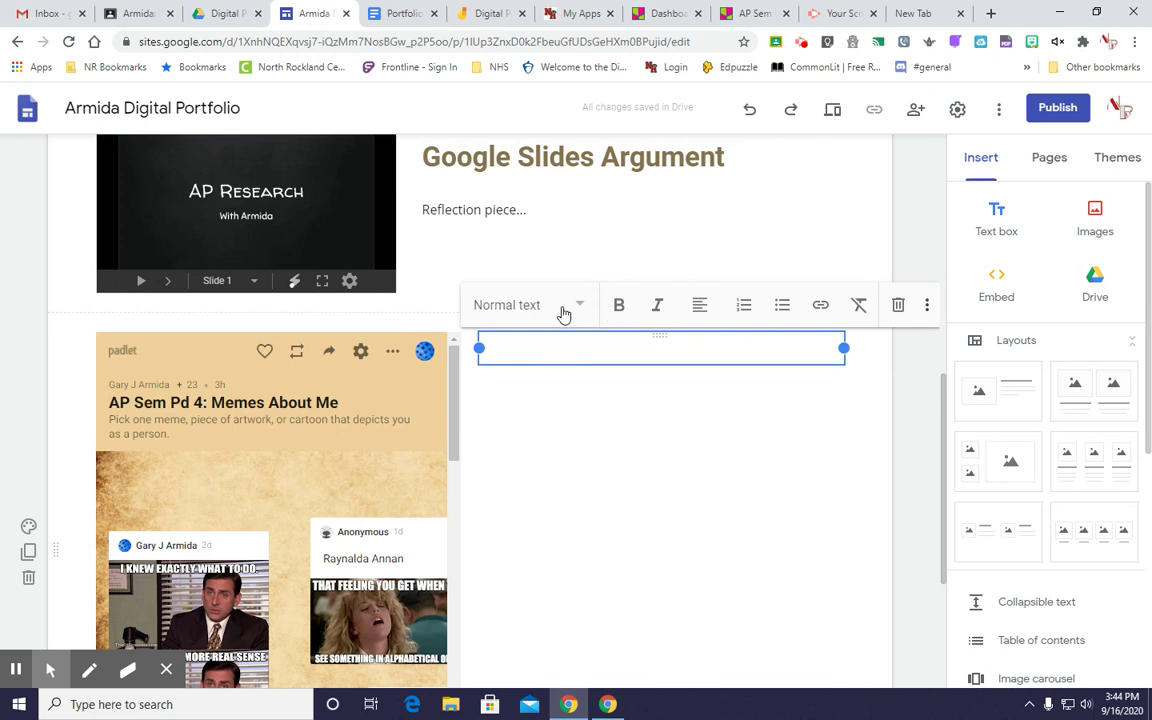
{"action": "left_click", "coordinate": [585, 304]}
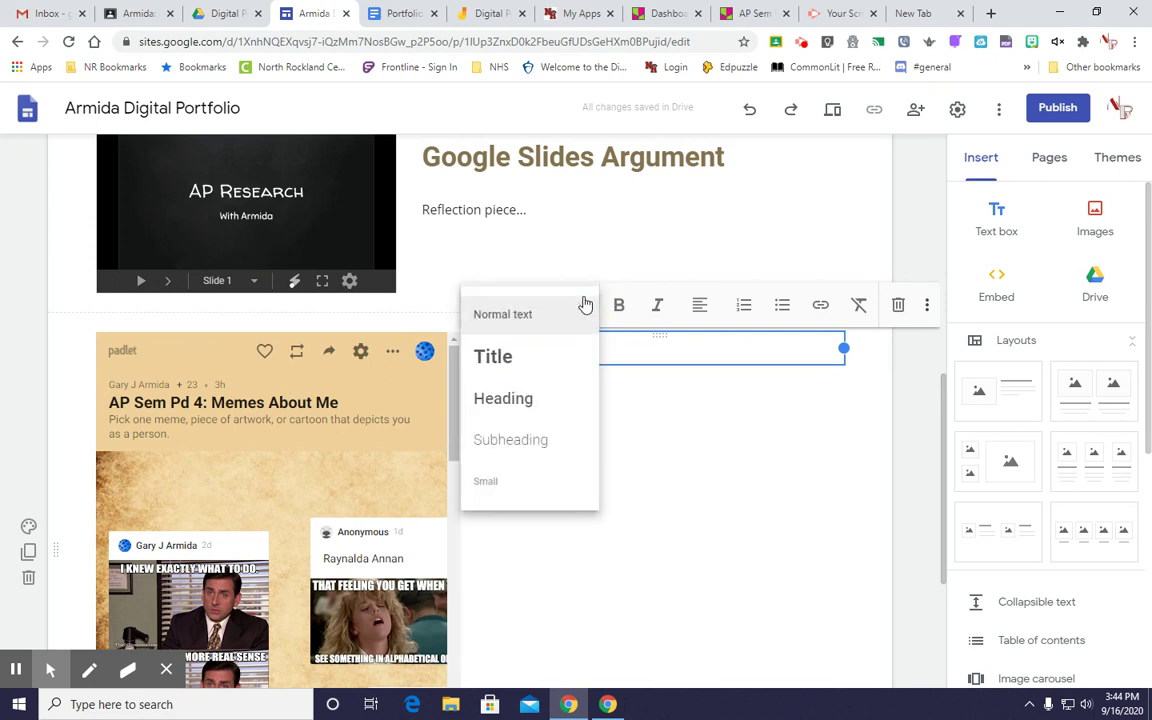
{"action": "left_click", "coordinate": [535, 368]}
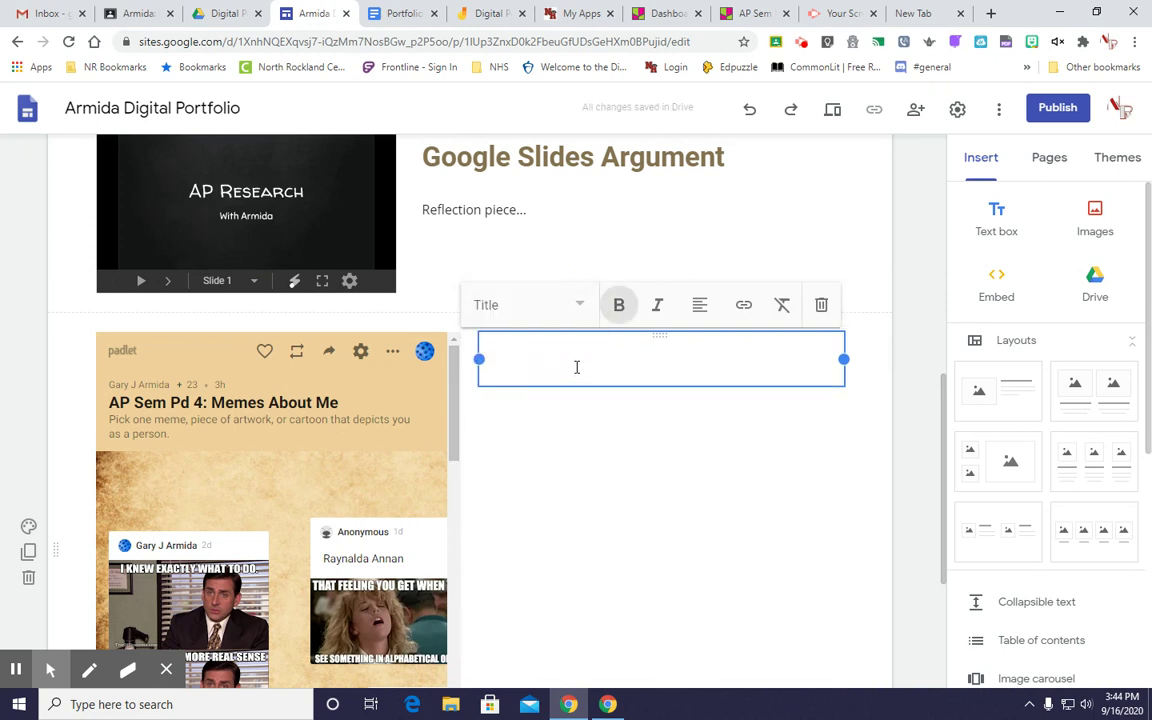
{"action": "type", "text": "Padlet A"}
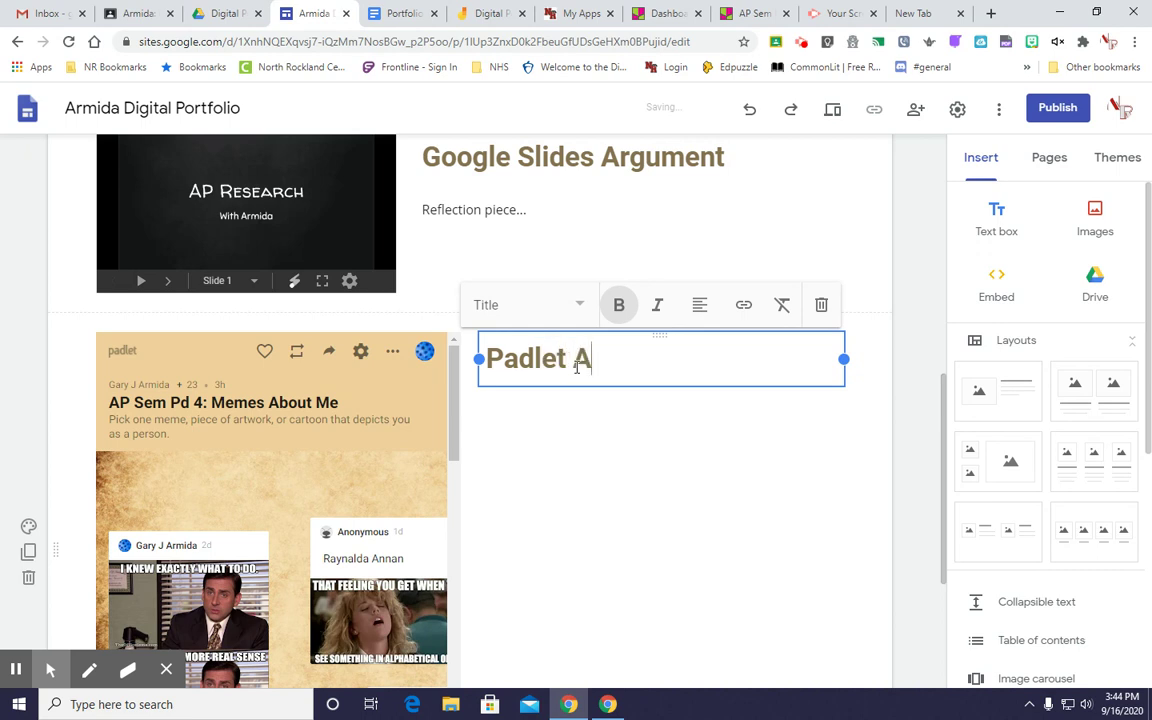
{"action": "type", "text": "ssignment"}
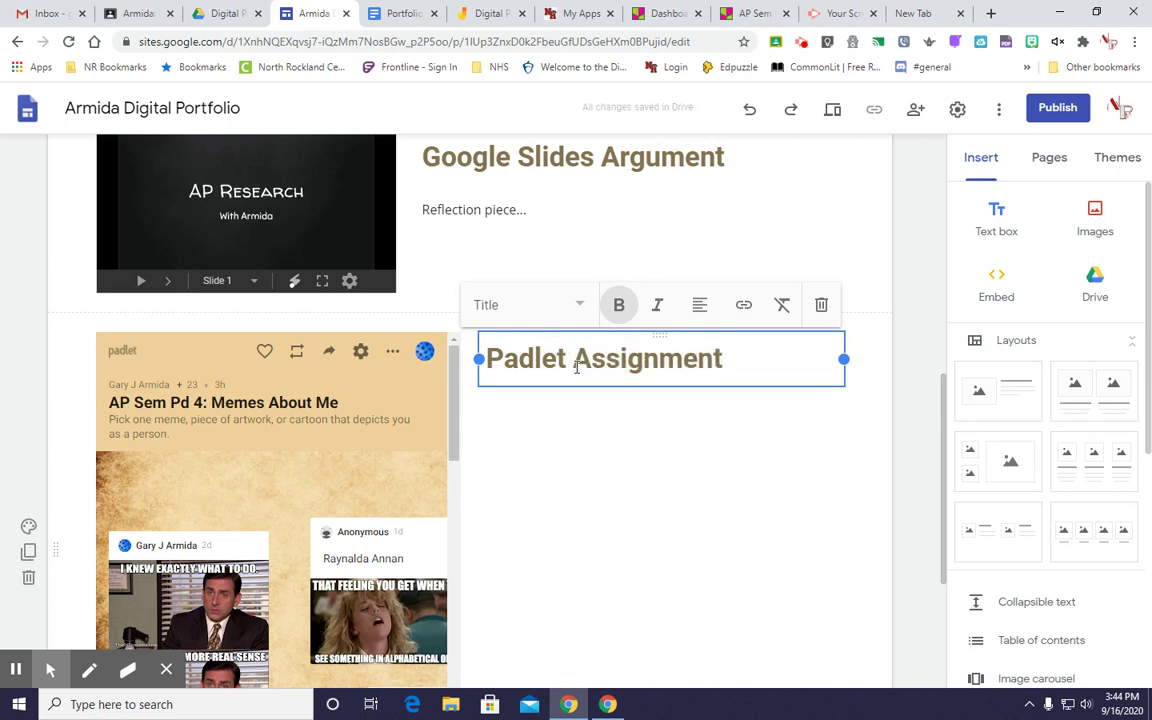
Add the line "Reflection piece..." as normal text beneath the Padlet Assignment heading.
{"action": "key", "text": "Return"}
{"action": "type", "text": "R"}
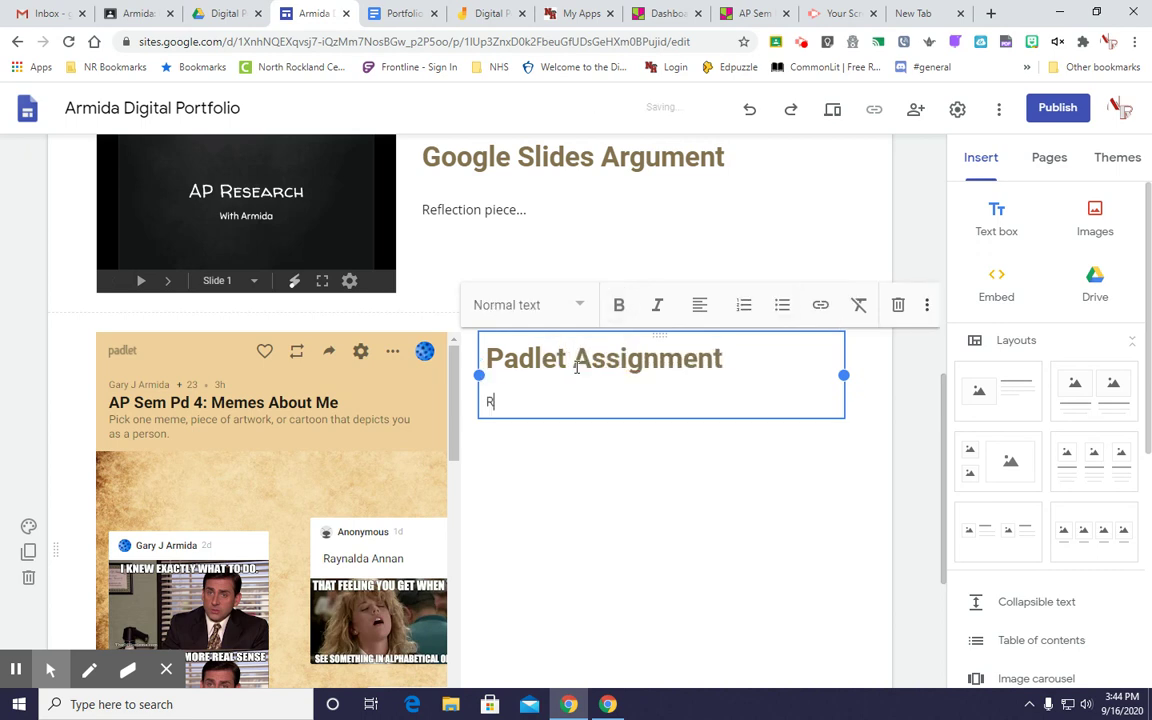
{"action": "type", "text": "election"}
{"action": "key", "text": "BackSpace"}
{"action": "key", "text": "BackSpace"}
{"action": "type", "text": "on piece..."}
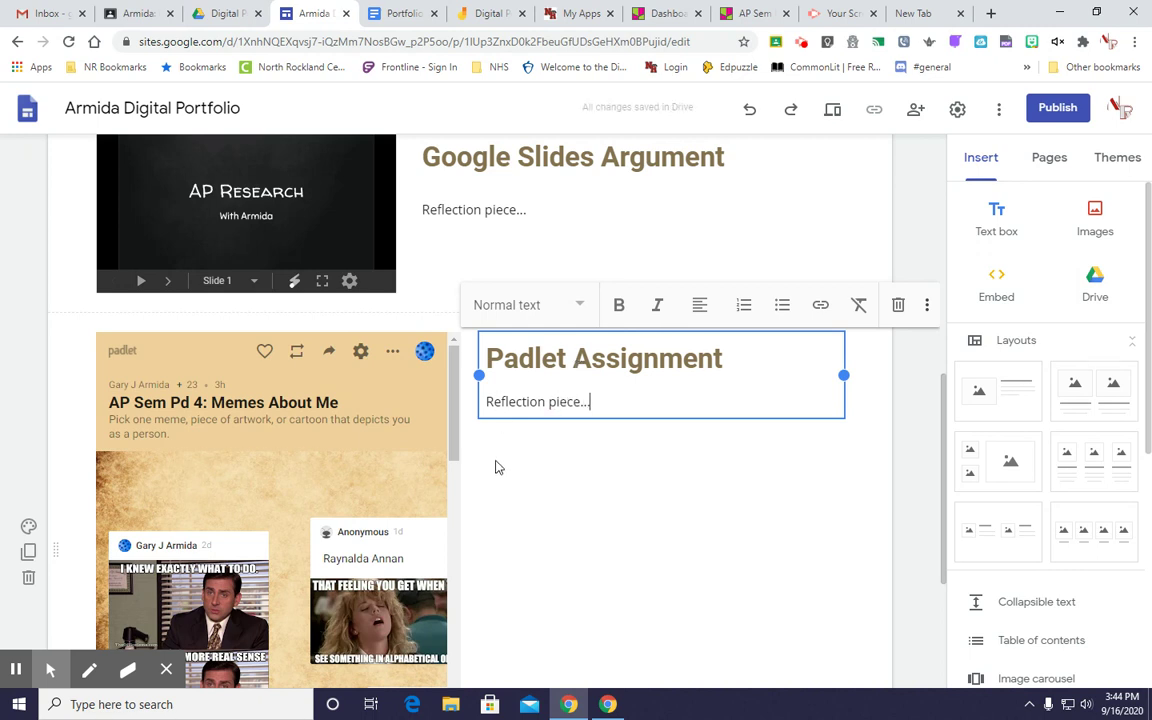
Review the whole English 10 page, from the new Padlet section back up to the page header.
{"action": "scroll", "coordinate": [497, 466], "scroll_direction": "down", "scroll_amount": 3}
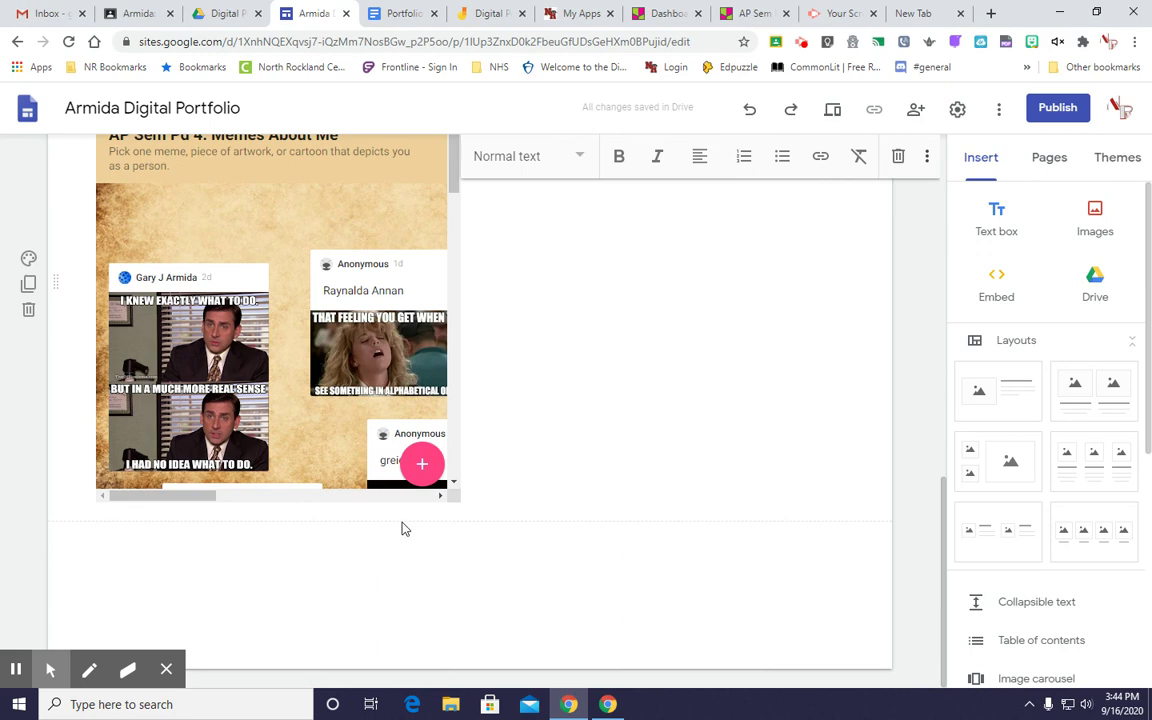
{"action": "scroll", "coordinate": [380, 530], "scroll_direction": "up", "scroll_amount": 3}
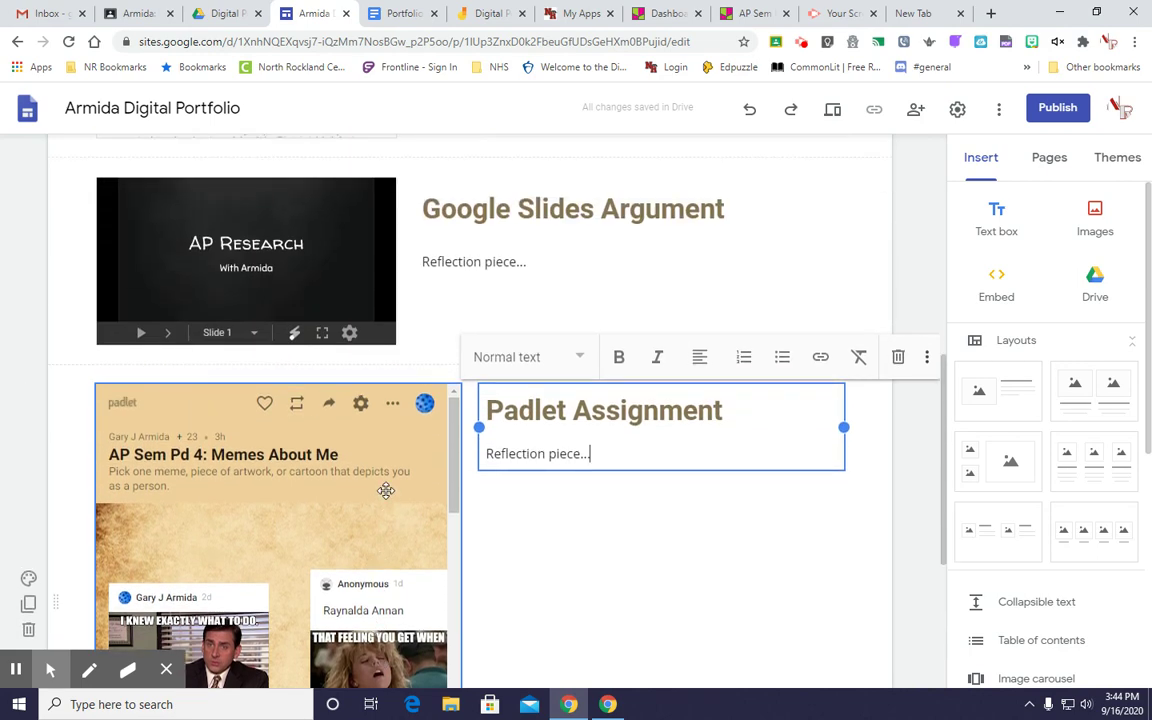
{"action": "scroll", "coordinate": [386, 490], "scroll_direction": "down", "scroll_amount": 3}
{"action": "scroll", "coordinate": [386, 495], "scroll_direction": "up", "scroll_amount": 5}
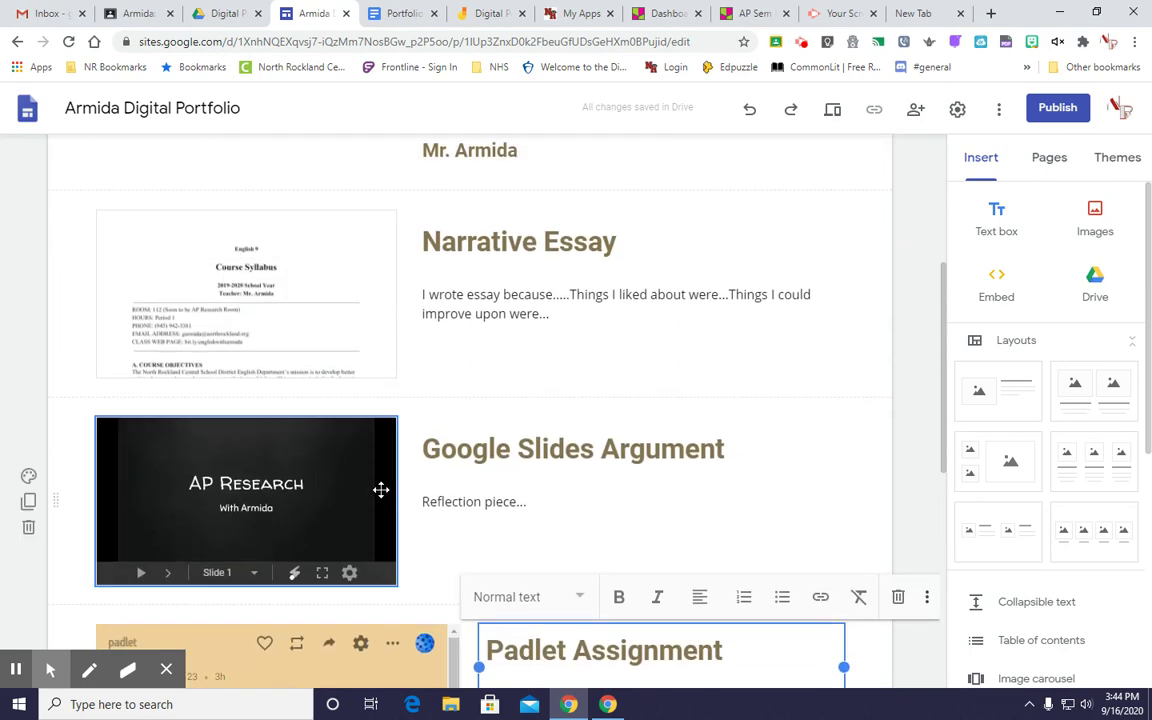
{"action": "scroll", "coordinate": [381, 490], "scroll_direction": "up", "scroll_amount": 3}
{"action": "scroll", "coordinate": [381, 488], "scroll_direction": "down", "scroll_amount": 2}
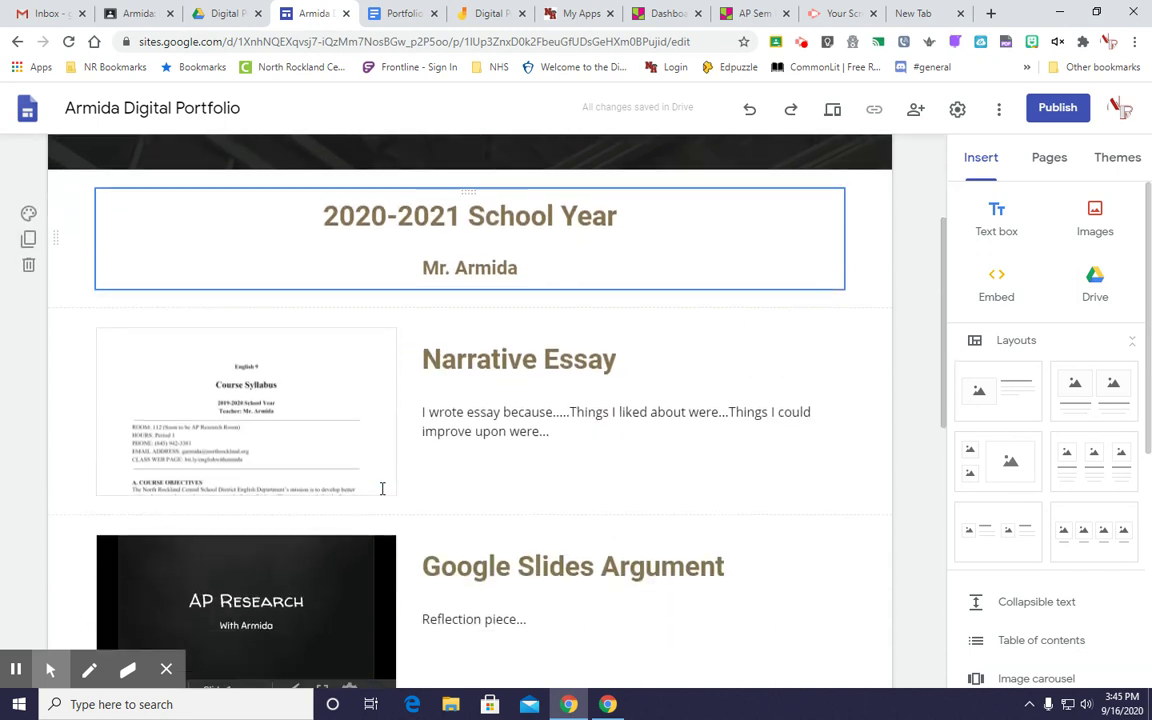
{"action": "scroll", "coordinate": [381, 492], "scroll_direction": "up", "scroll_amount": 2}
{"action": "scroll", "coordinate": [381, 492], "scroll_direction": "up", "scroll_amount": 1}
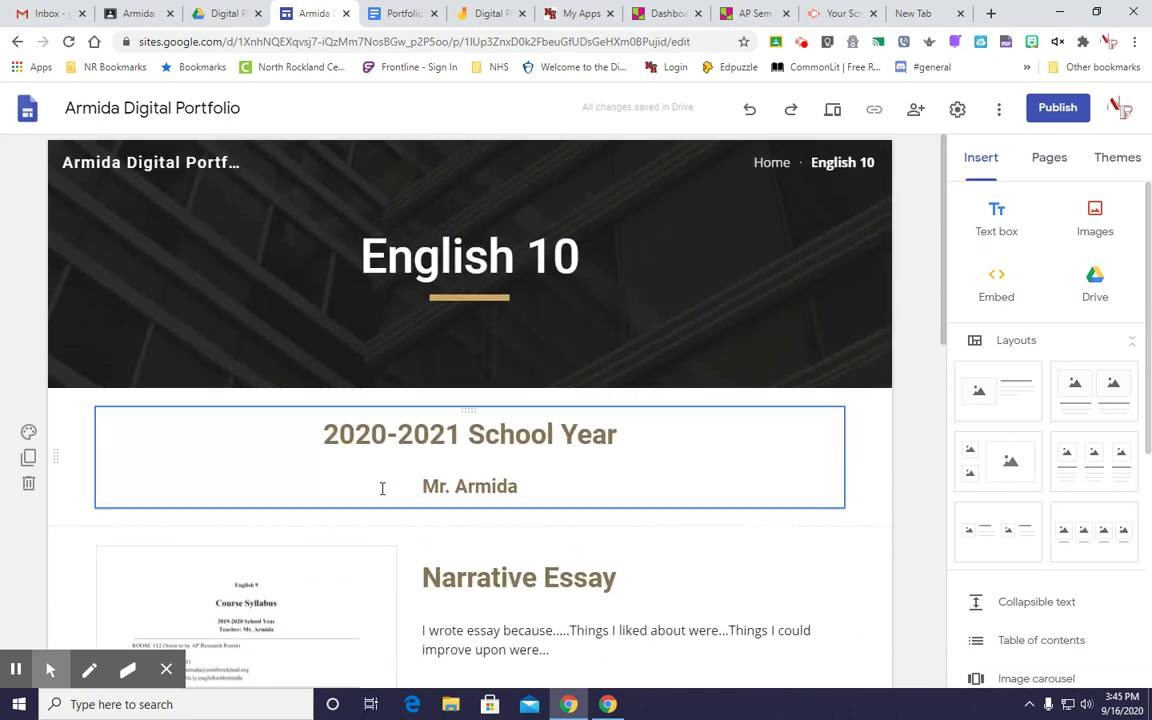
Return to the site's Home page, and switch to Google Drive to show the My Drive root.
{"action": "left_click", "coordinate": [774, 164]}
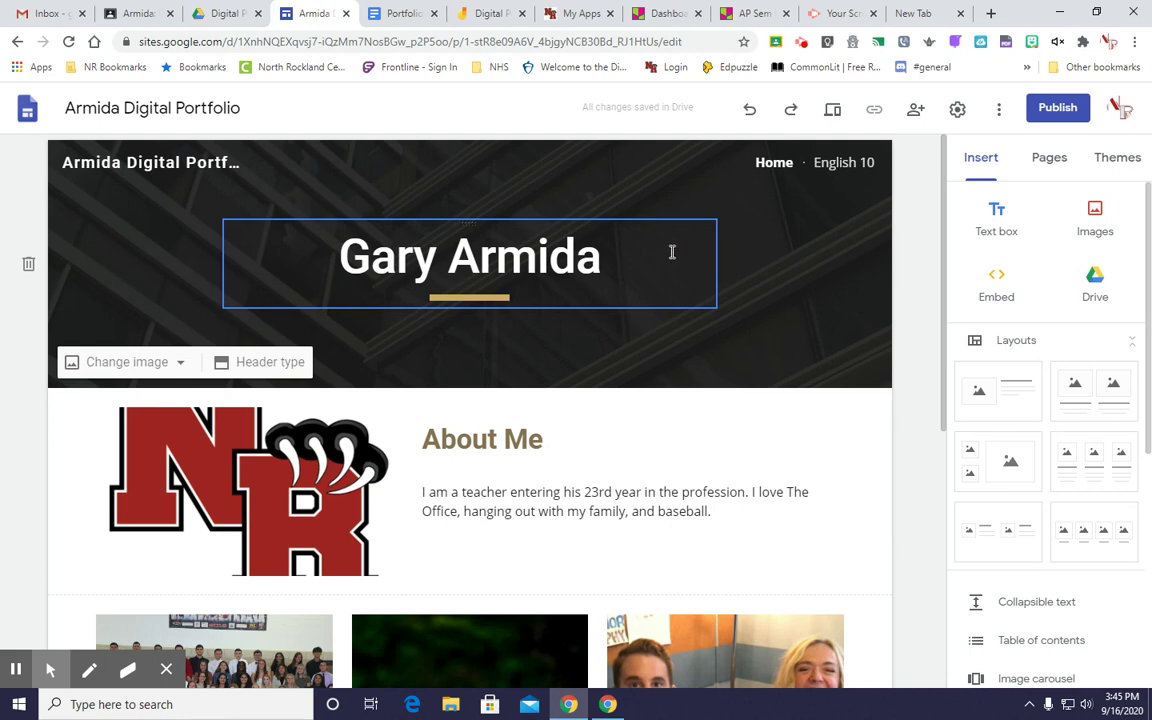
{"action": "left_click", "coordinate": [195, 12]}
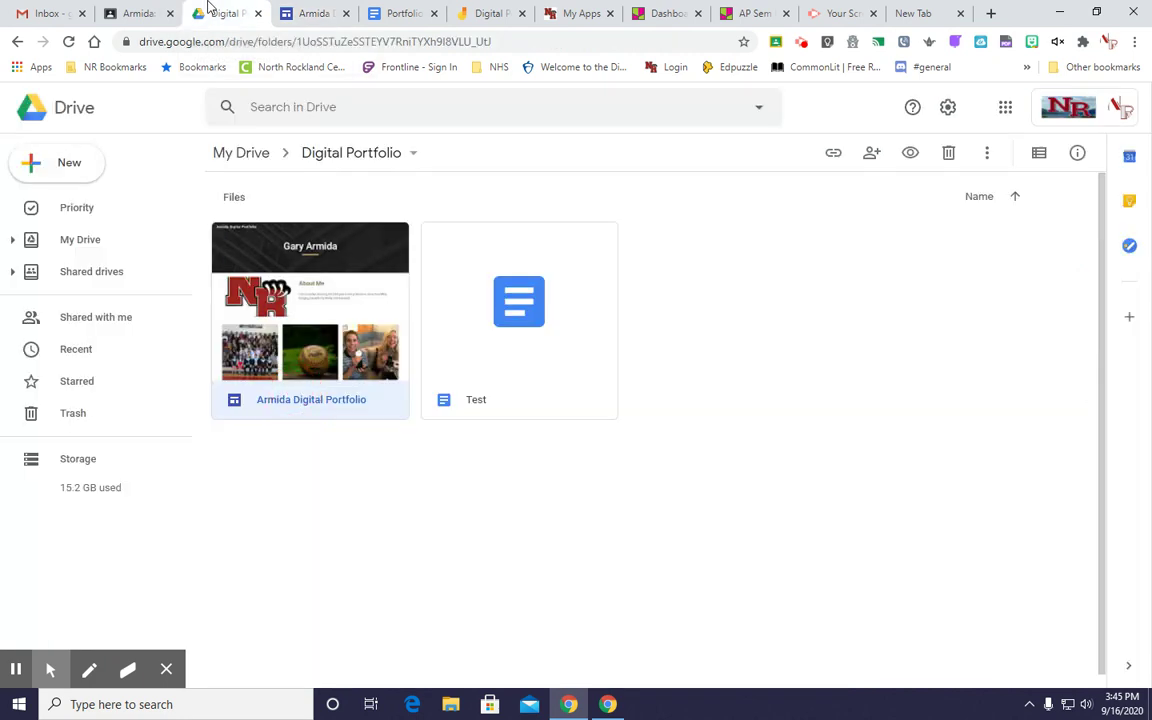
{"action": "left_click", "coordinate": [106, 245]}
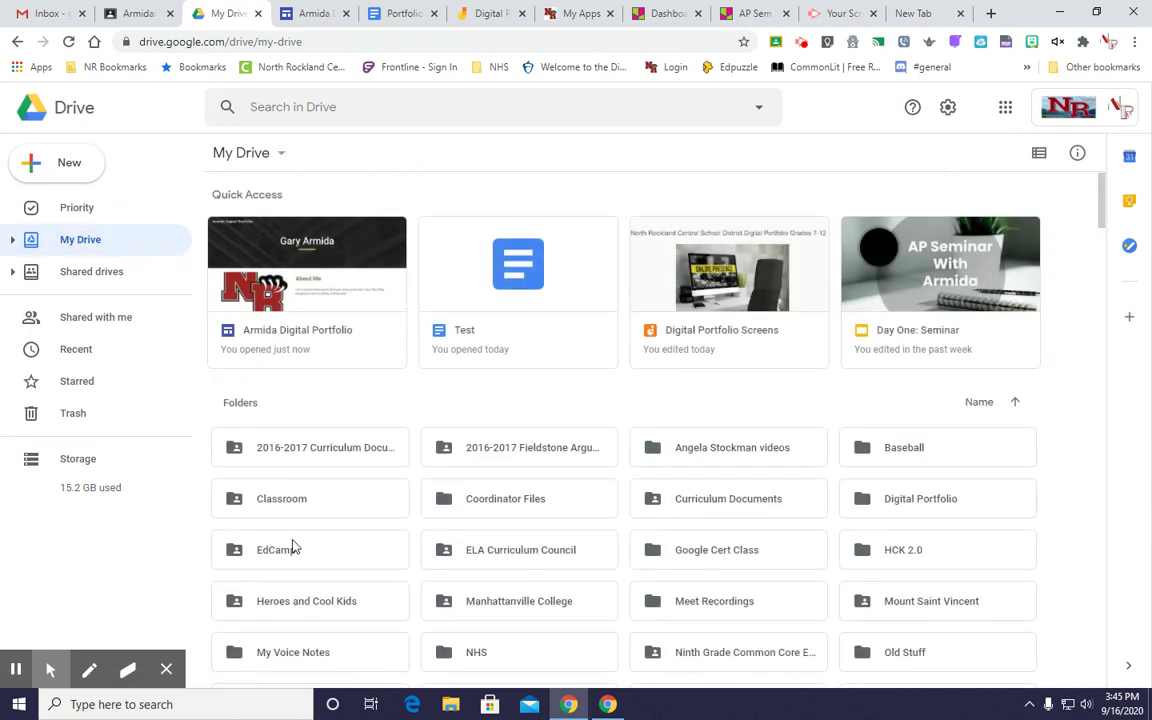
Open the Portfolio Link Submission Form from Coordinator Files > Department Forms > Hybrid/Distance Curriculum Outlines > Digital Portfolio.
{"action": "double_click", "coordinate": [488, 514]}
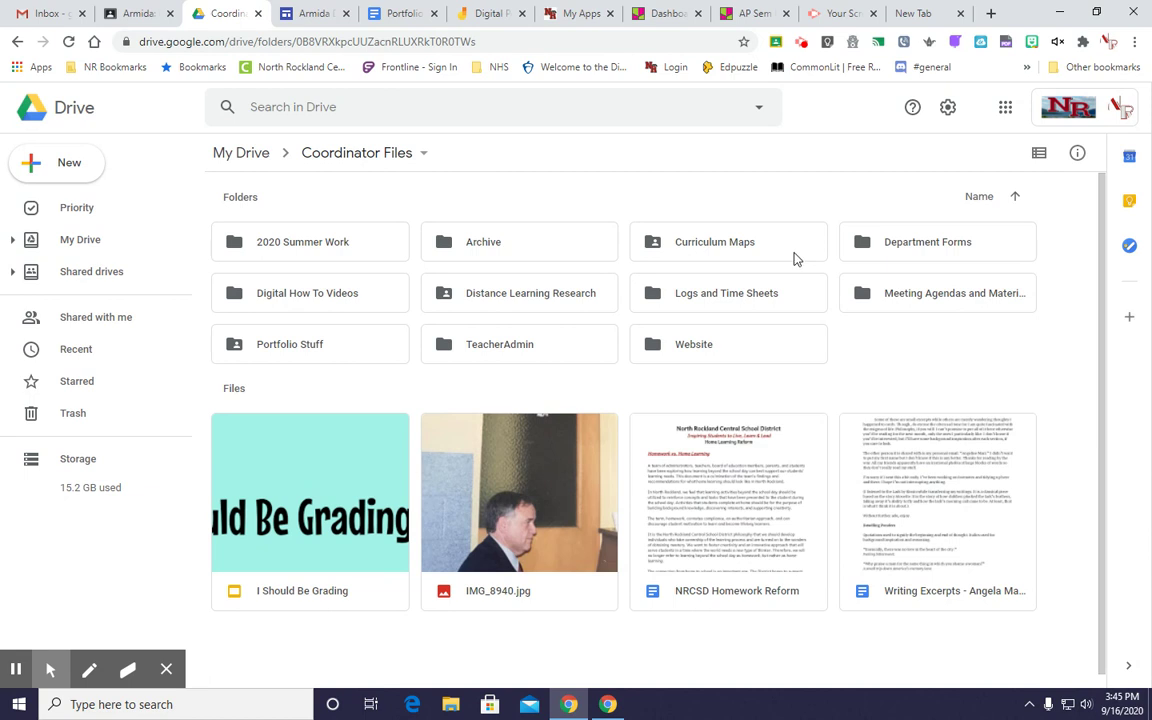
{"action": "double_click", "coordinate": [905, 247]}
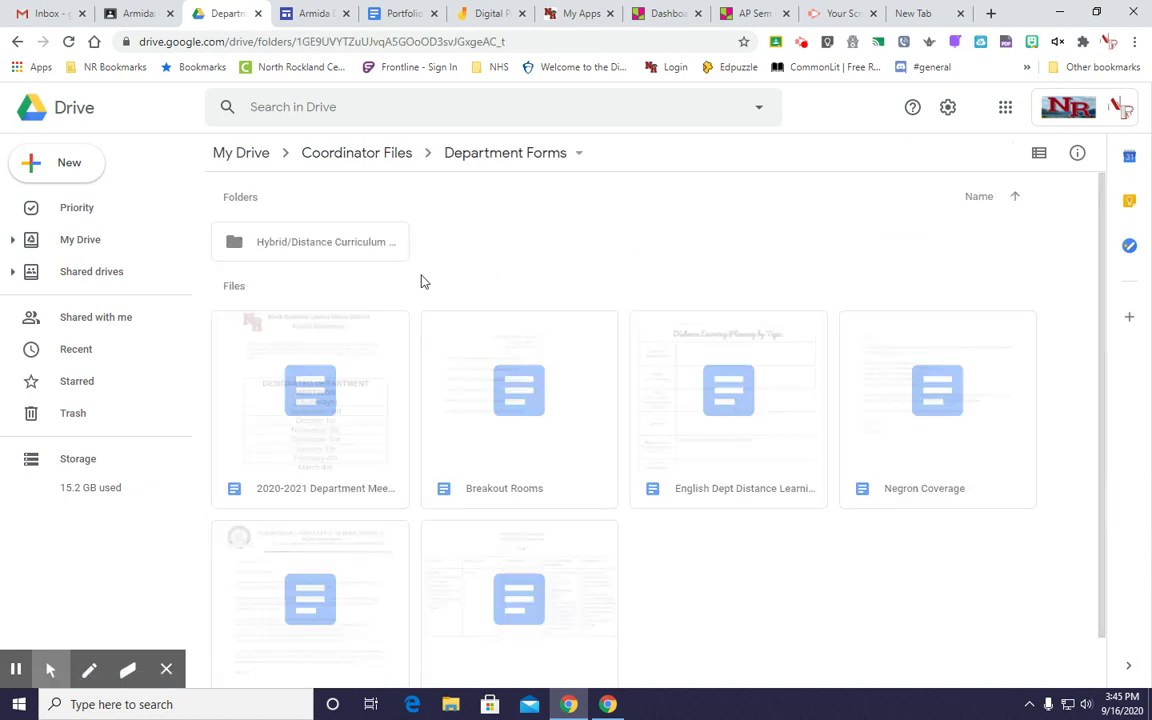
{"action": "double_click", "coordinate": [329, 249]}
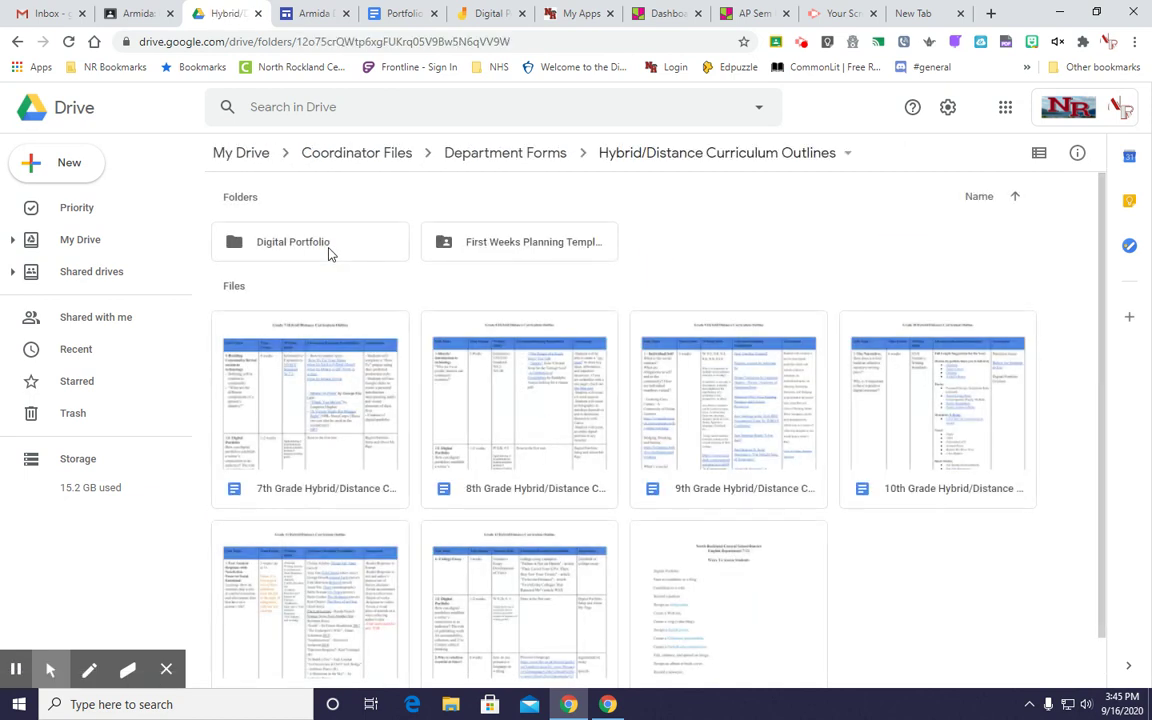
{"action": "double_click", "coordinate": [329, 249]}
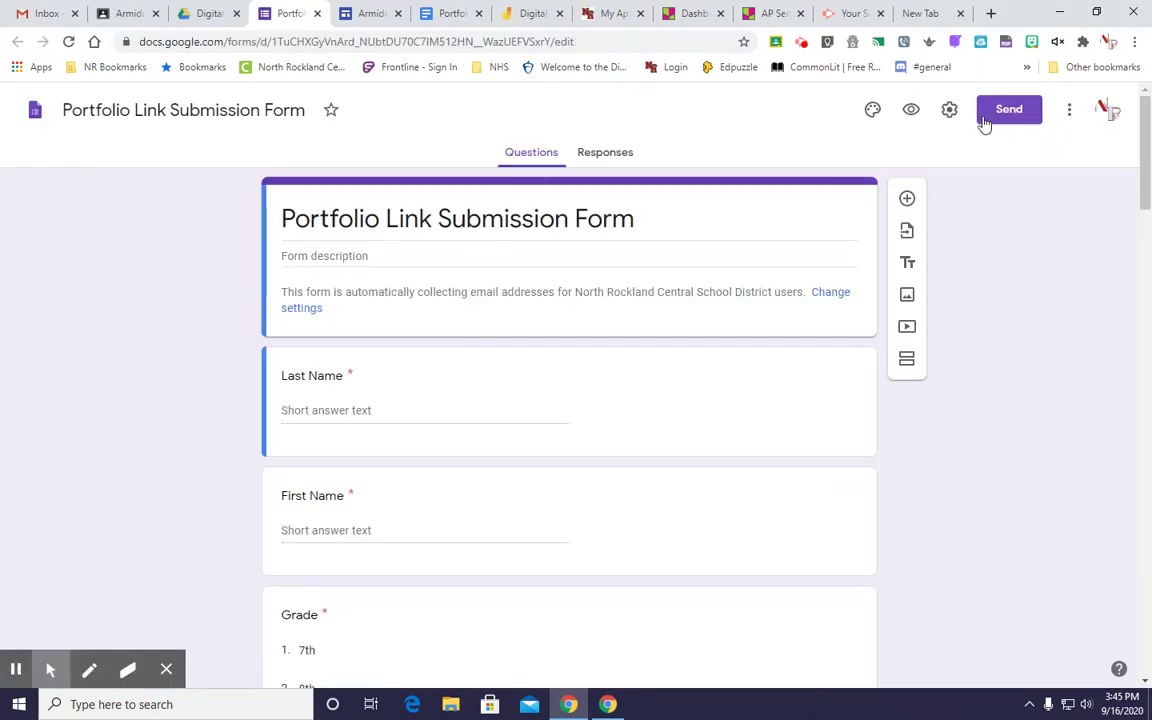
Examine all questions of the Portfolio Link Submission Form, from Last Name through to Link To Portfolio.
{"action": "scroll", "coordinate": [206, 355], "scroll_direction": "down", "scroll_amount": 1}
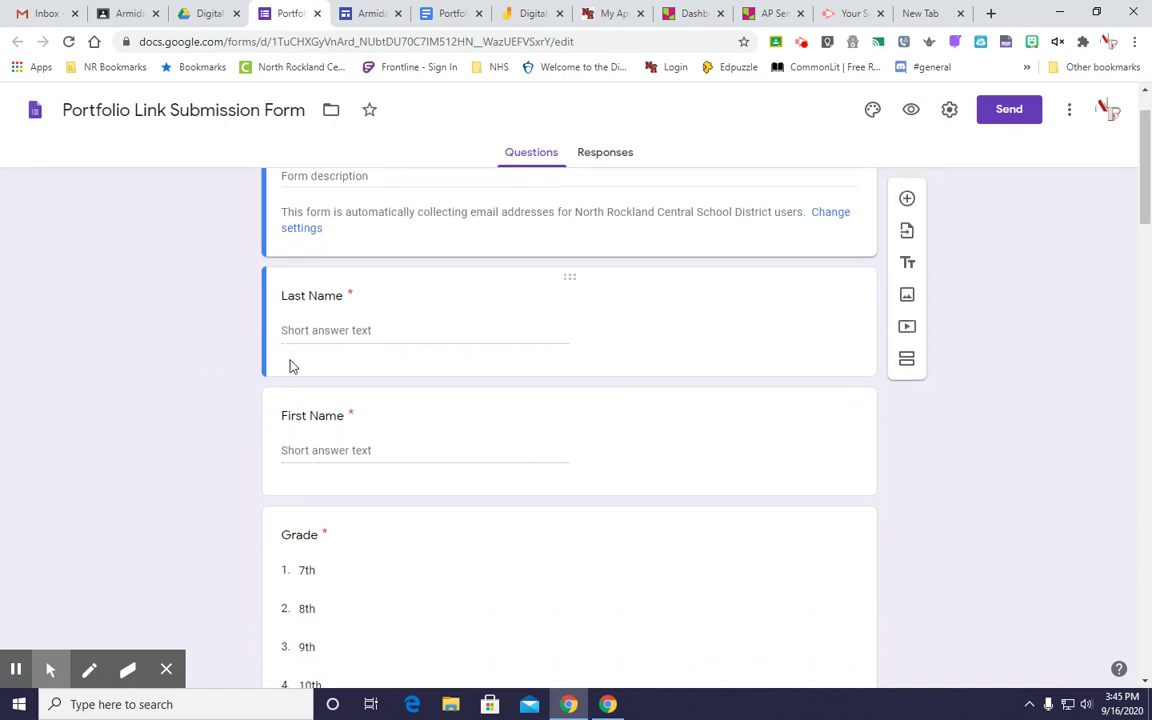
{"action": "scroll", "coordinate": [334, 393], "scroll_direction": "down", "scroll_amount": 3}
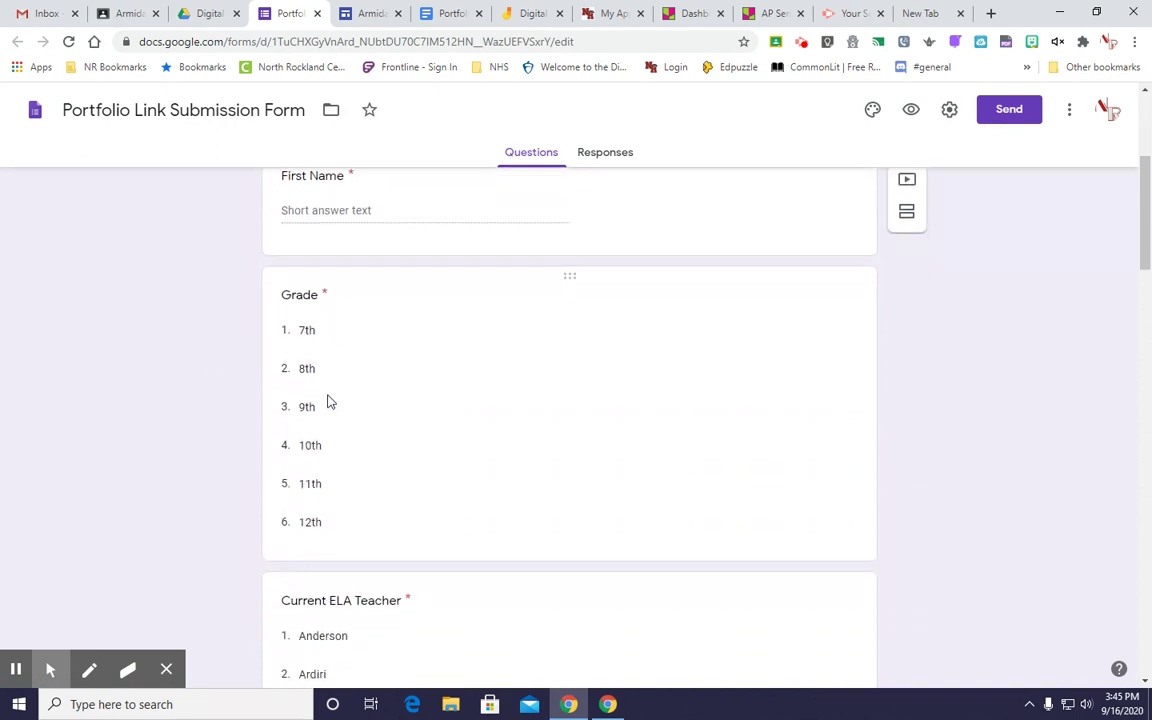
{"action": "scroll", "coordinate": [323, 393], "scroll_direction": "down", "scroll_amount": 4}
{"action": "scroll", "coordinate": [323, 393], "scroll_direction": "down", "scroll_amount": 10}
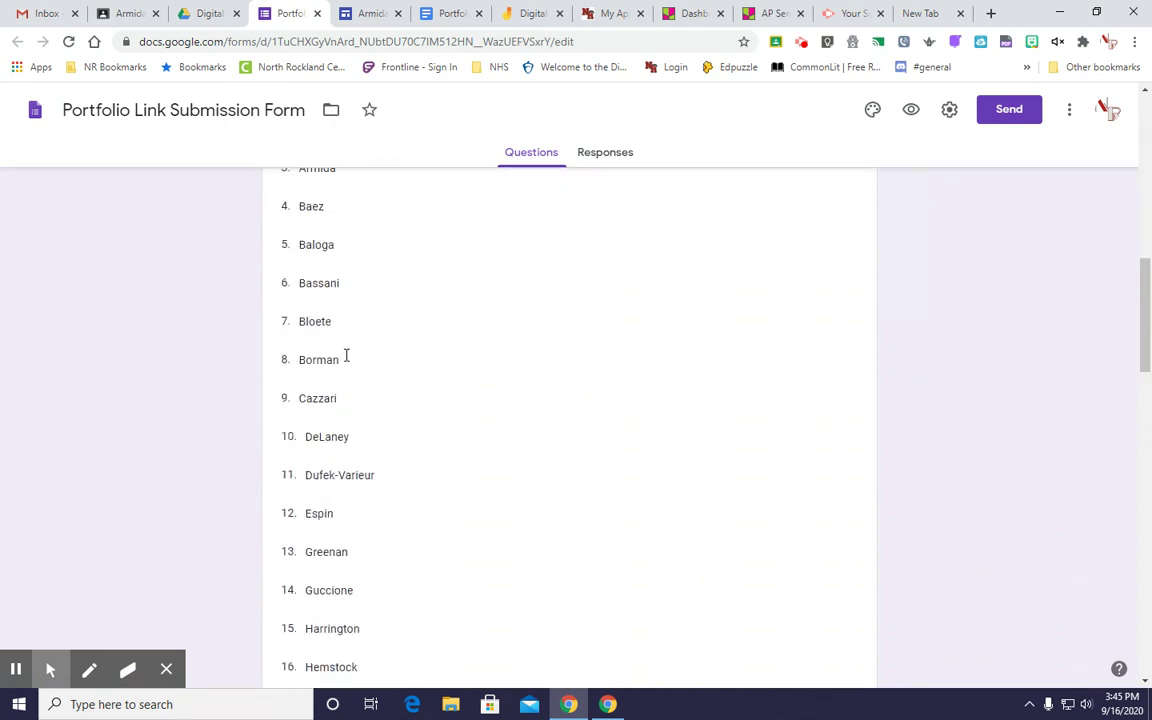
{"action": "scroll", "coordinate": [352, 370], "scroll_direction": "down", "scroll_amount": 8}
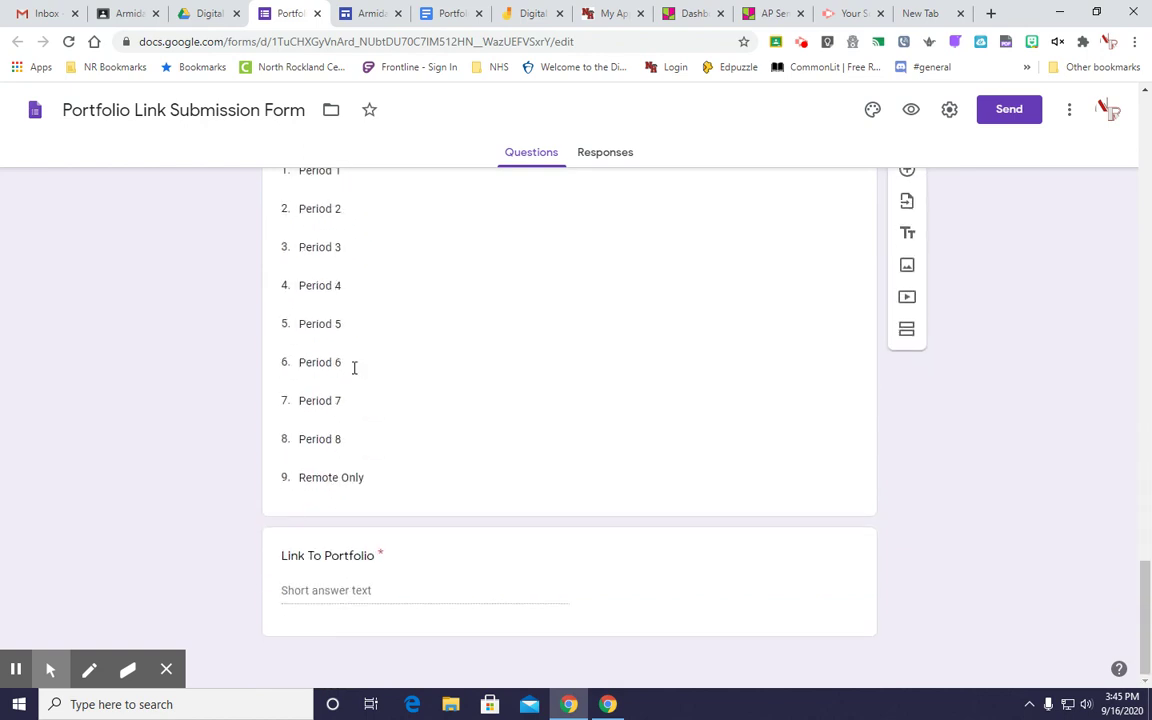
{"action": "scroll", "coordinate": [352, 368], "scroll_direction": "up", "scroll_amount": 3}
{"action": "scroll", "coordinate": [366, 421], "scroll_direction": "down", "scroll_amount": 4}
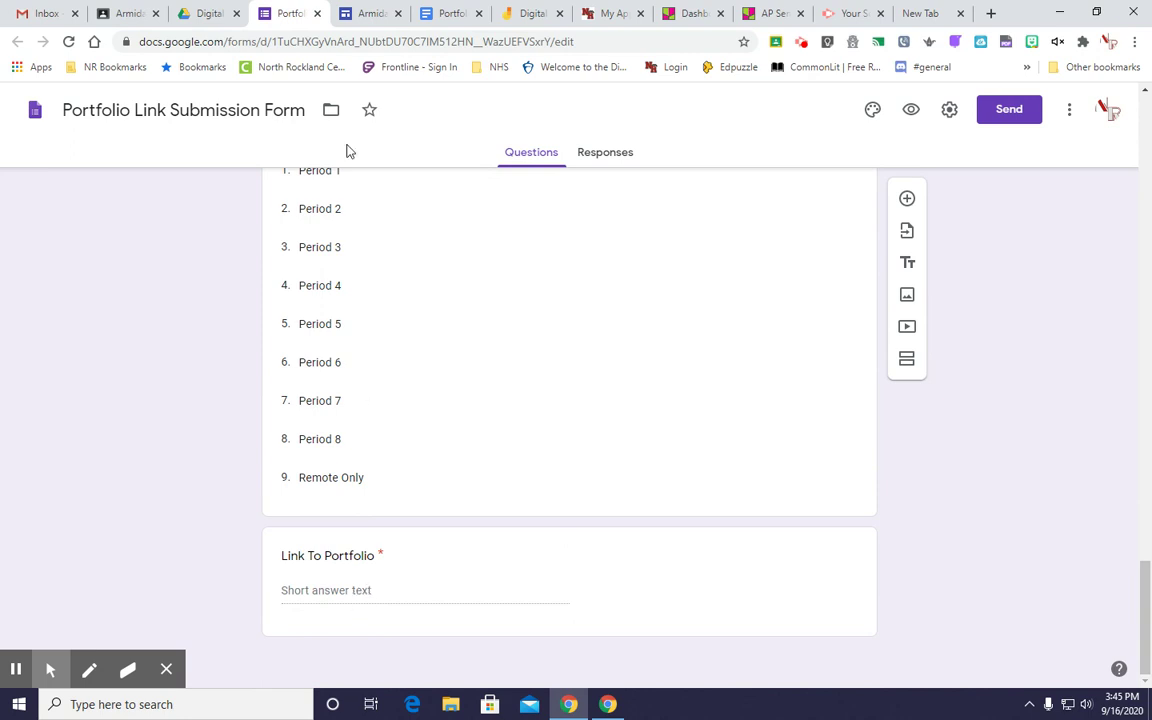
Start publishing the portfolio site with the owner's surname plus "digitalportfolio" as web address, and check who it is shared with.
{"action": "left_click", "coordinate": [365, 14]}
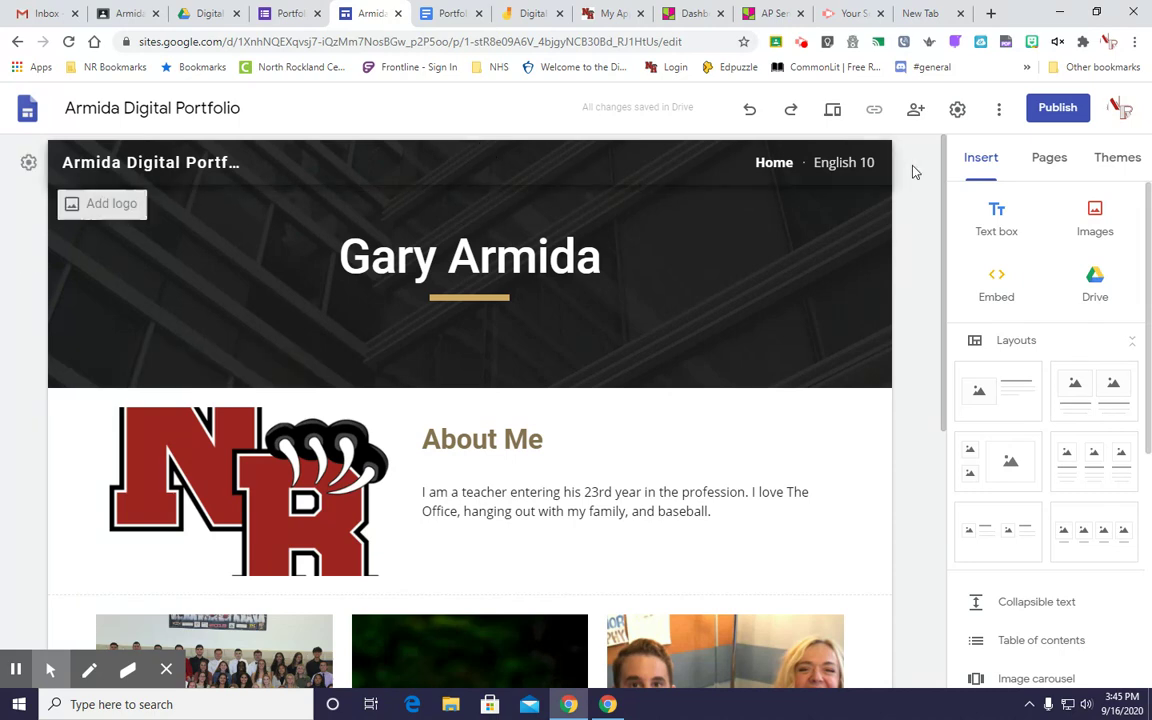
{"action": "left_click", "coordinate": [1055, 110]}
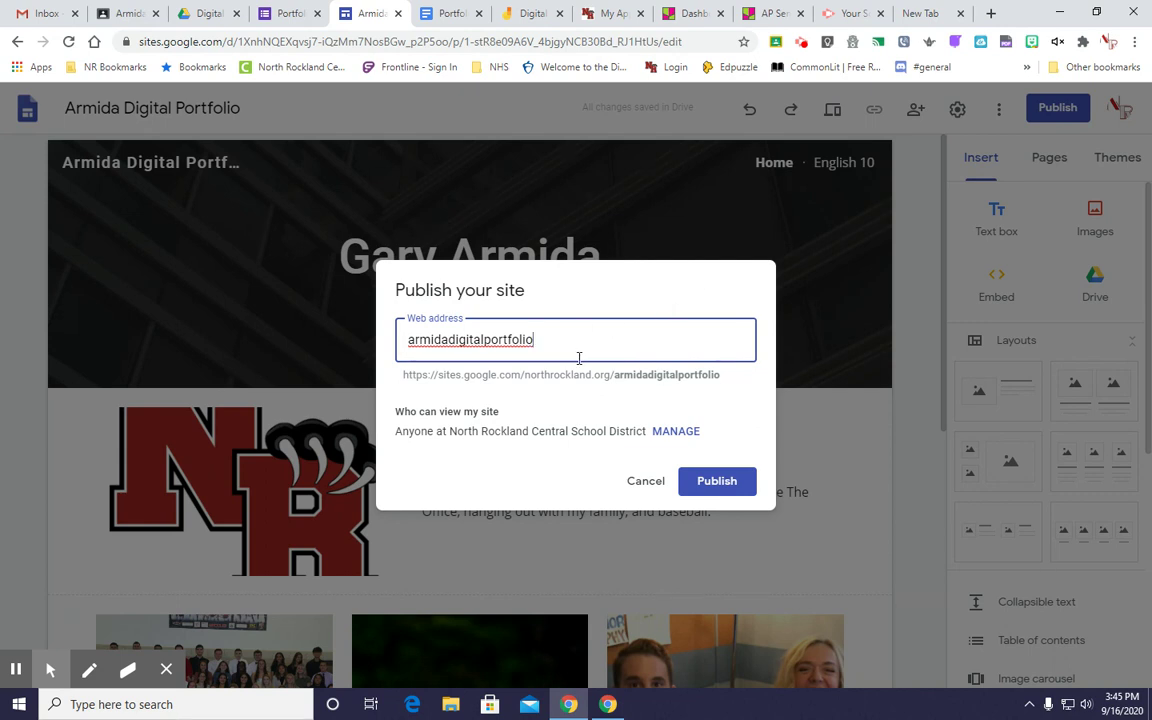
{"action": "left_click", "coordinate": [677, 432]}
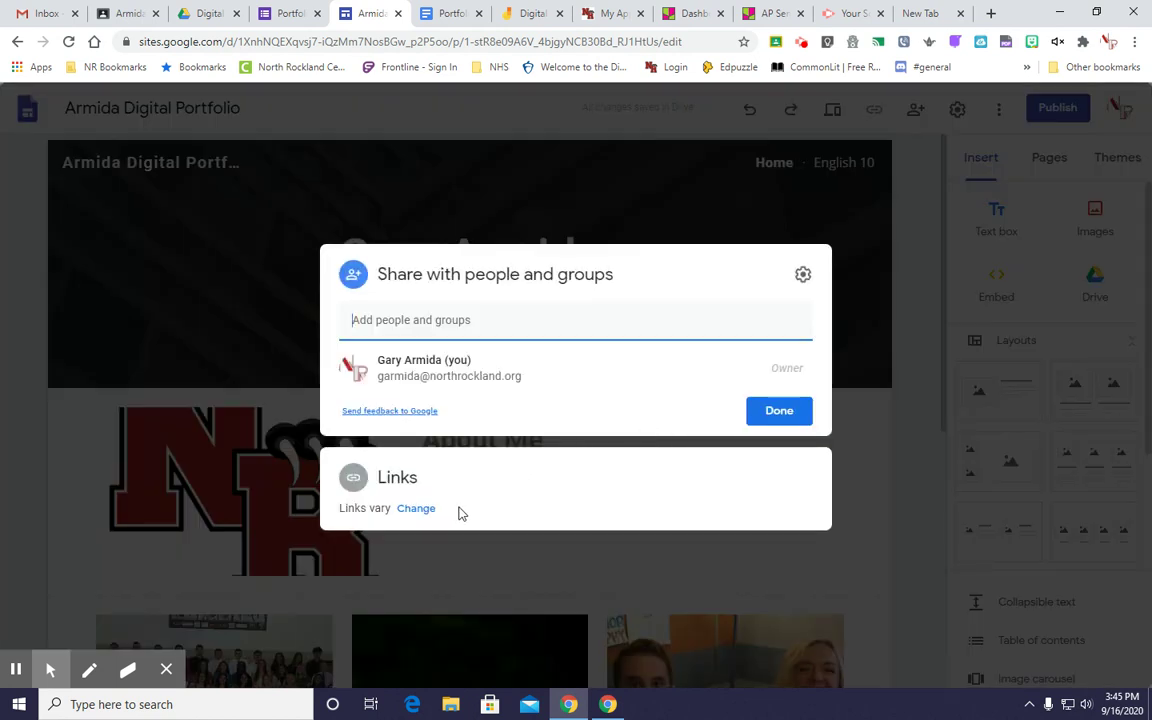
{"action": "left_click", "coordinate": [778, 410]}
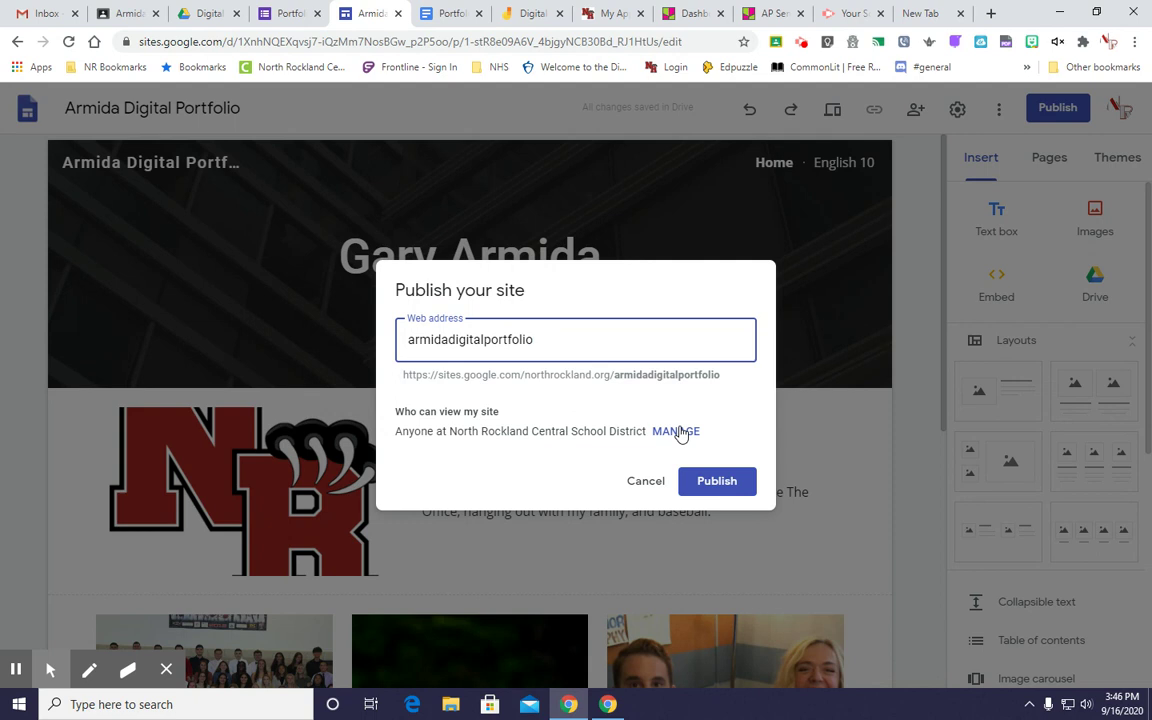
Change the published site's link access to Restricted.
{"action": "left_click", "coordinate": [678, 431]}
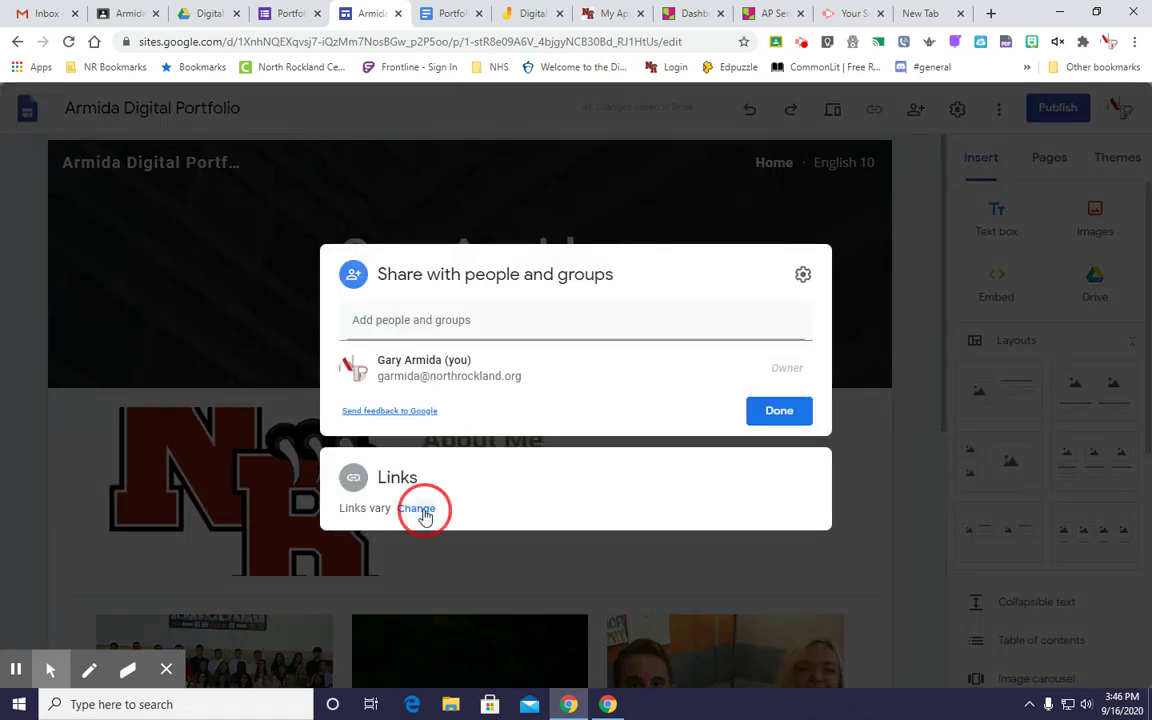
{"action": "left_click", "coordinate": [418, 509]}
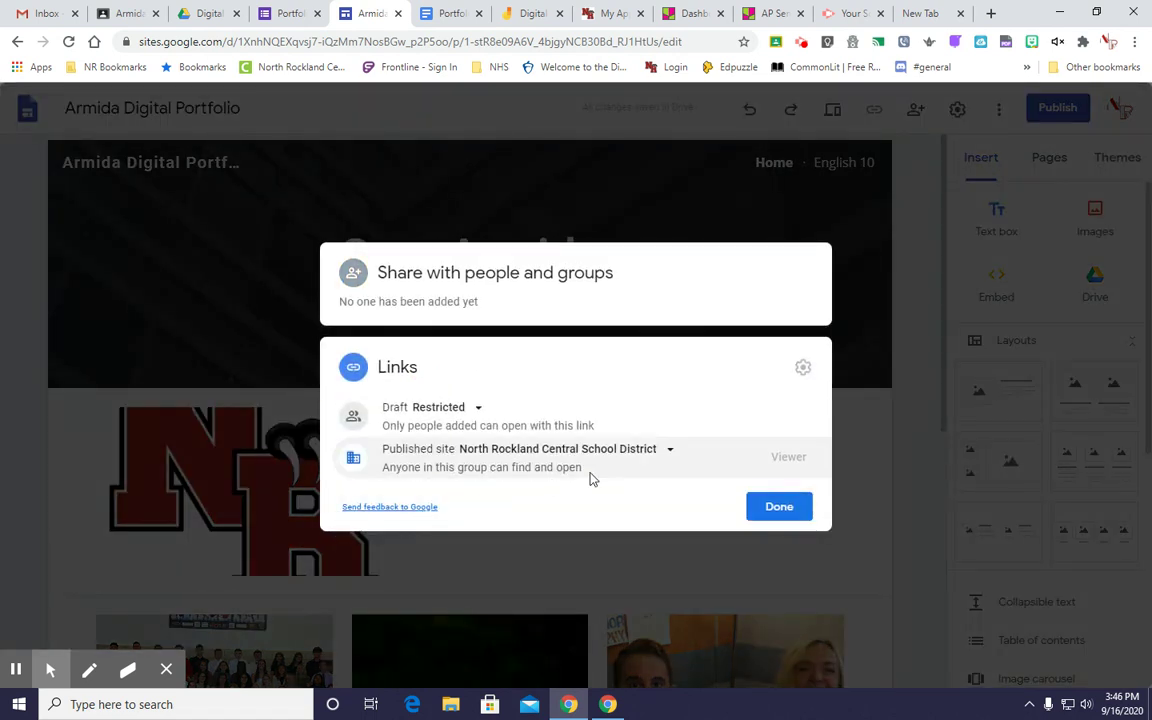
{"action": "left_click", "coordinate": [669, 450]}
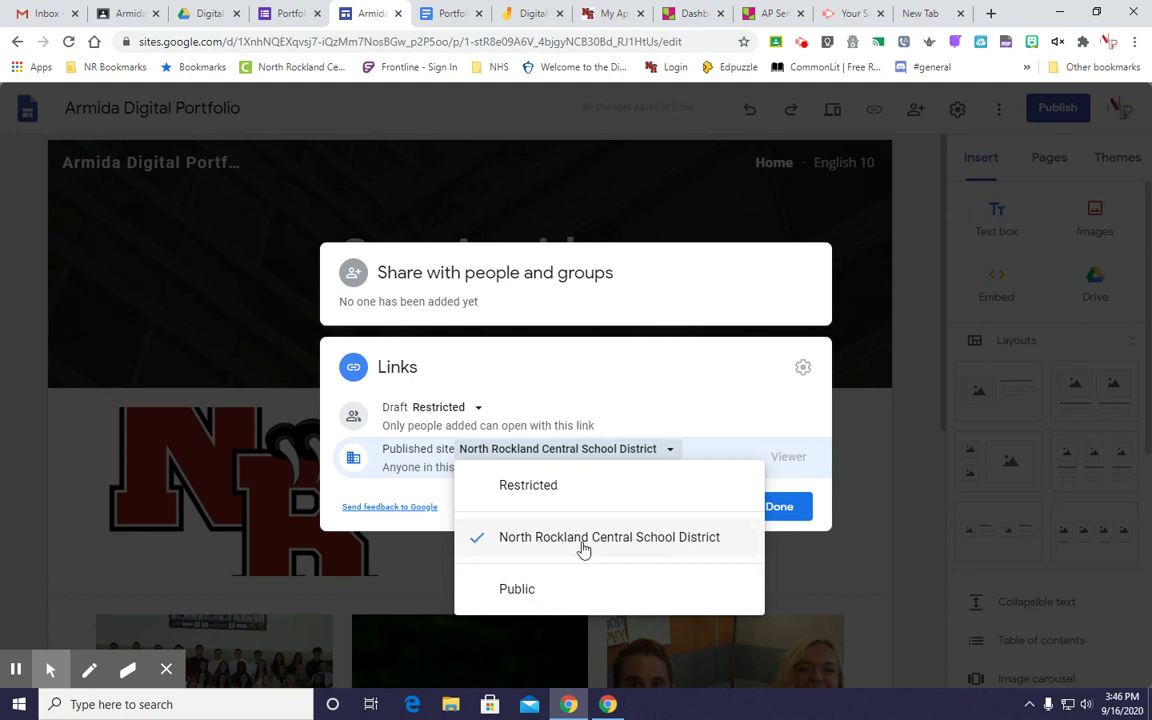
{"action": "left_click", "coordinate": [588, 504]}
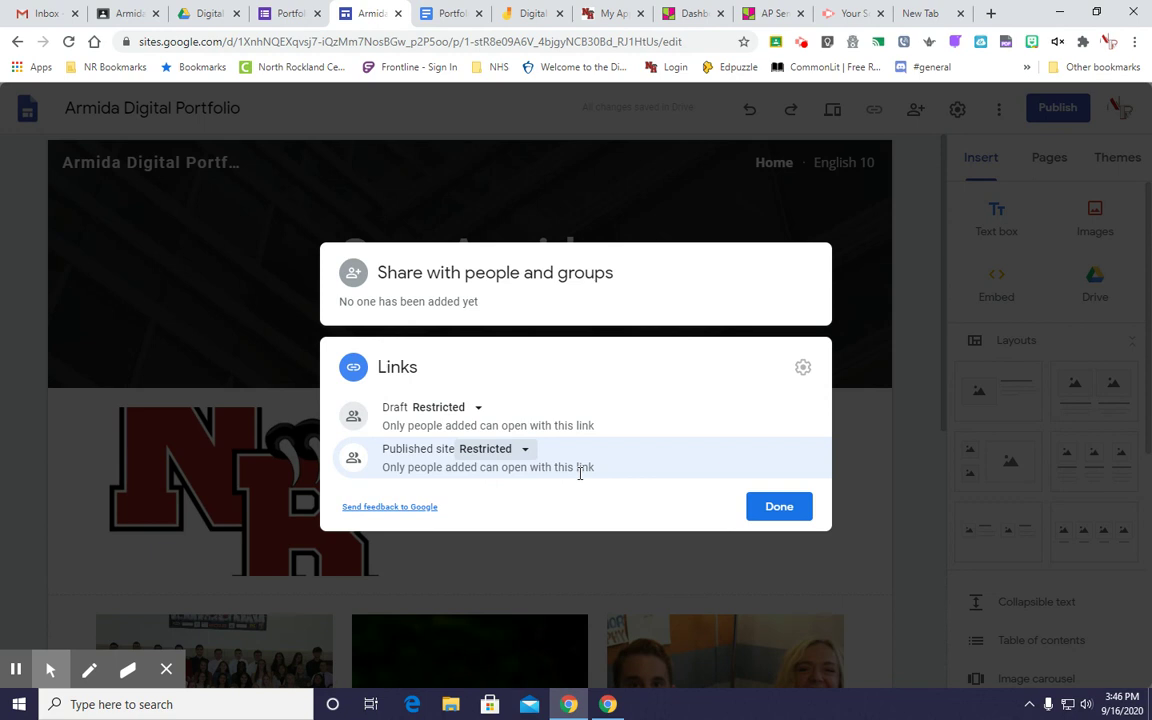
Set the published site's link access to North Rockland Central School District and publish the site.
{"action": "left_click", "coordinate": [525, 451]}
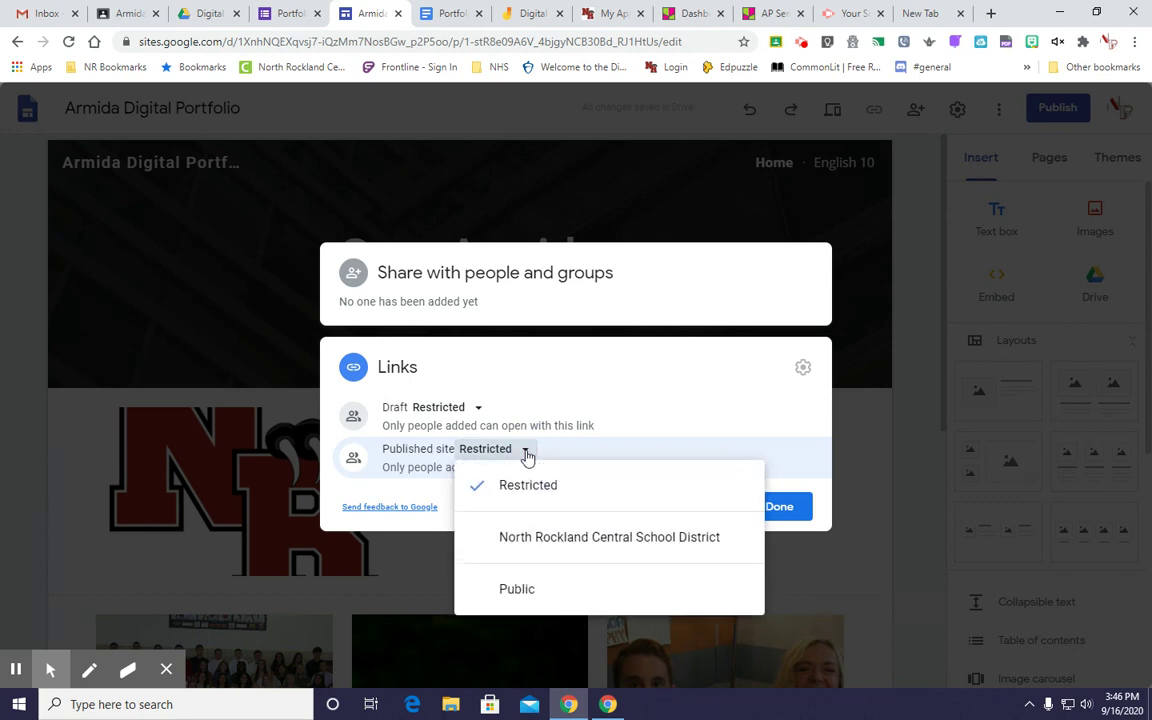
{"action": "left_click", "coordinate": [536, 538]}
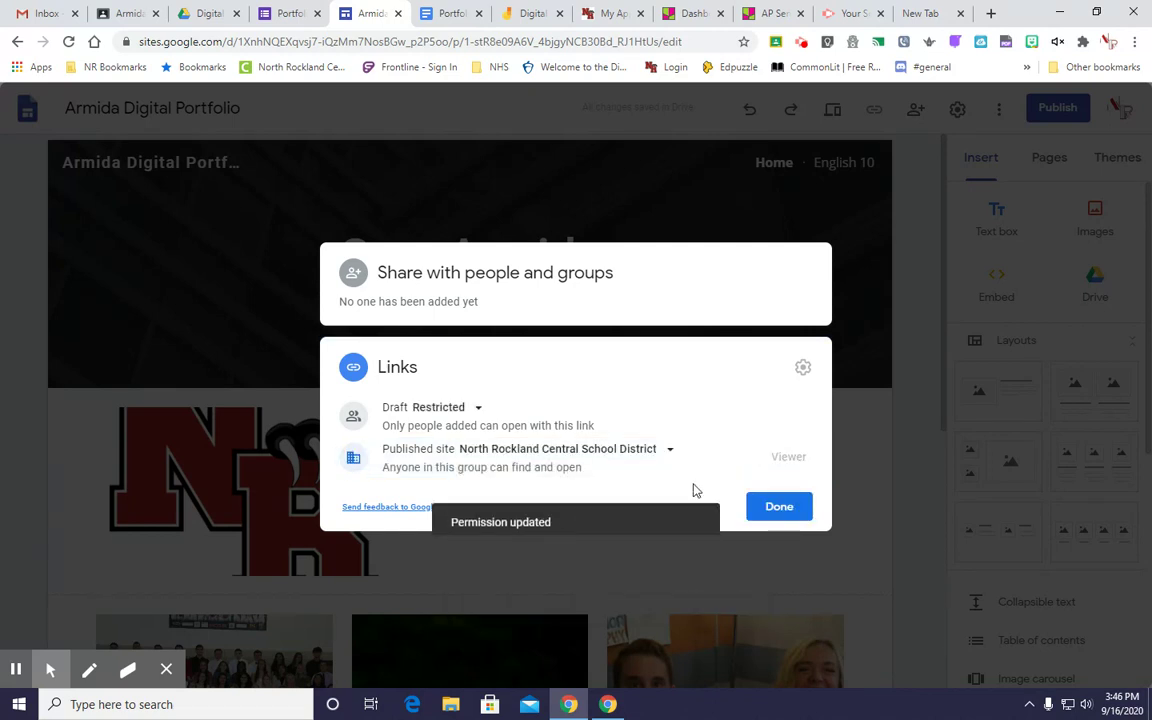
{"action": "left_click", "coordinate": [779, 507]}
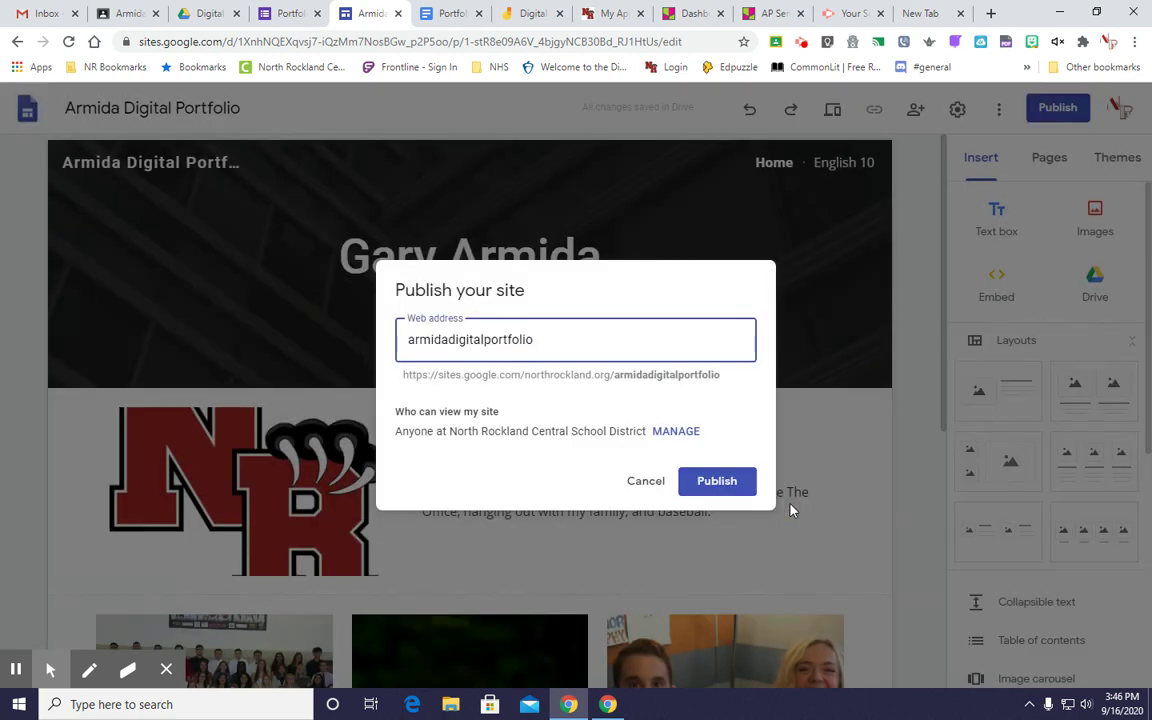
{"action": "left_click", "coordinate": [717, 481]}
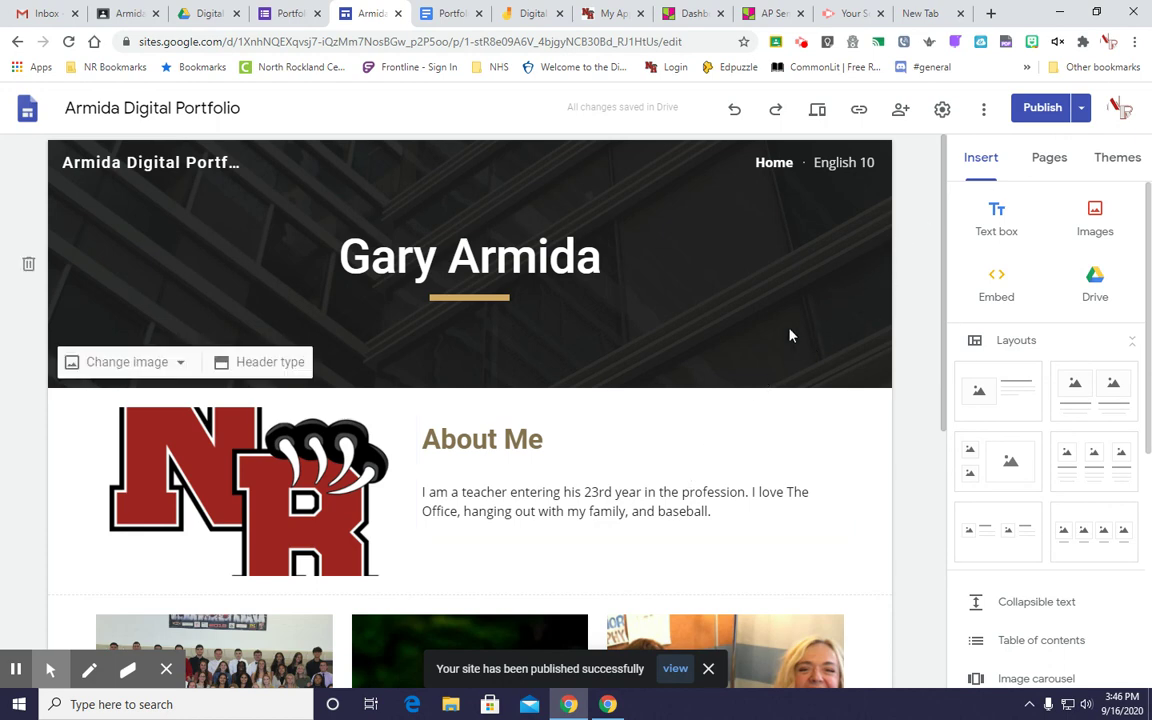
View the published site and look over its Home page.
{"action": "left_click", "coordinate": [1083, 117]}
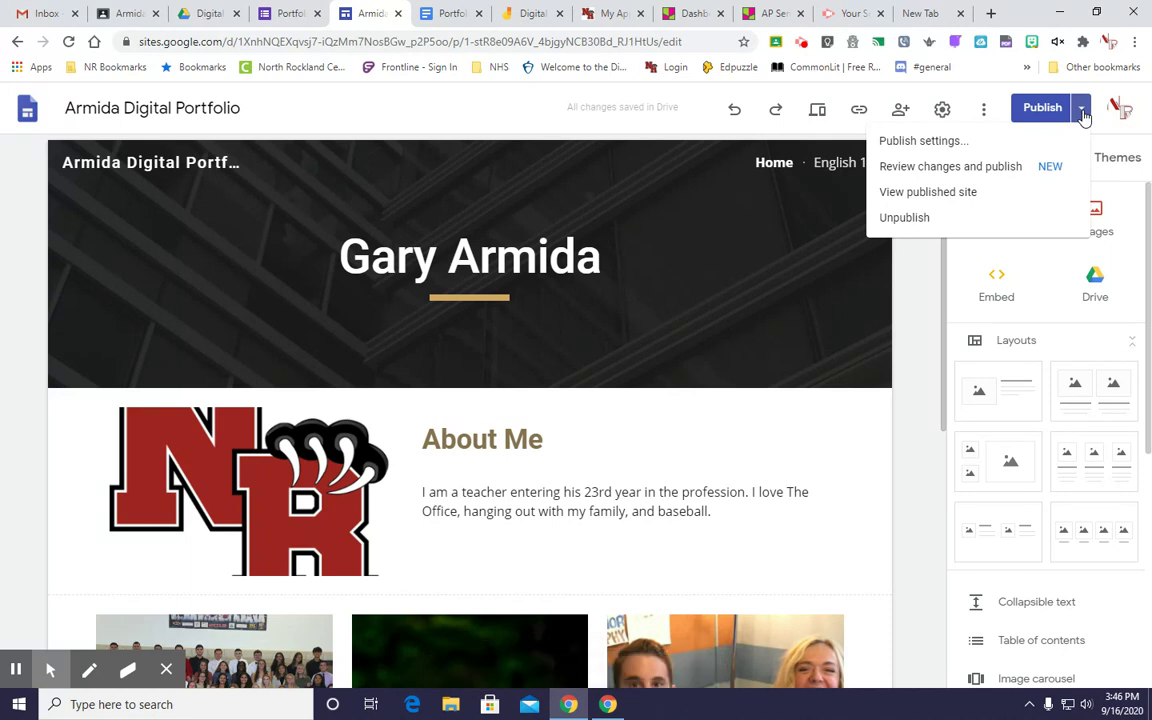
{"action": "left_click", "coordinate": [868, 184]}
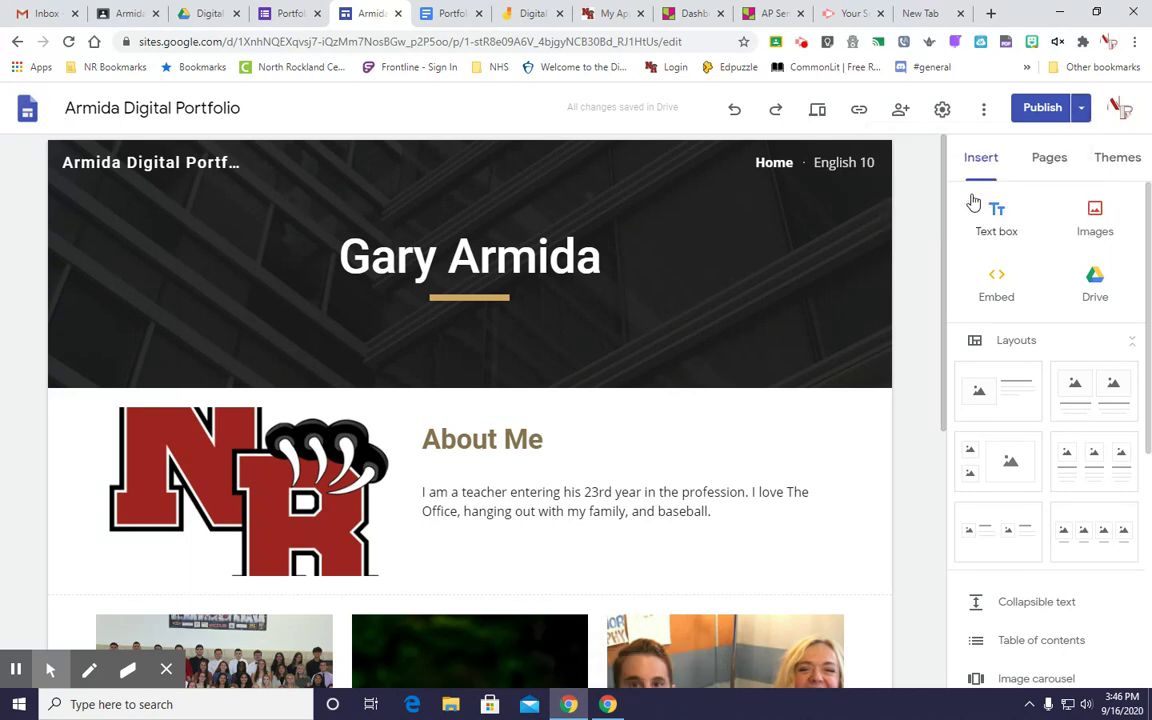
{"action": "left_click", "coordinate": [1083, 110]}
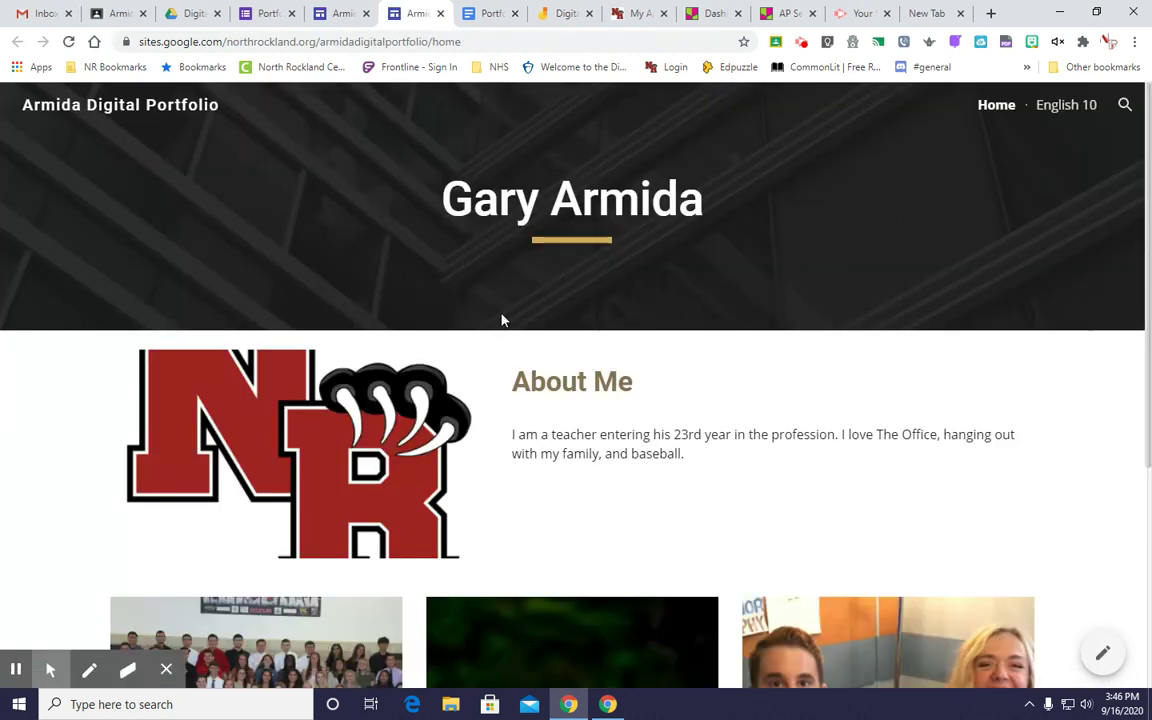
{"action": "scroll", "coordinate": [435, 348], "scroll_direction": "down", "scroll_amount": 1}
{"action": "scroll", "coordinate": [420, 360], "scroll_direction": "down", "scroll_amount": 3}
{"action": "scroll", "coordinate": [411, 355], "scroll_direction": "up", "scroll_amount": 4}
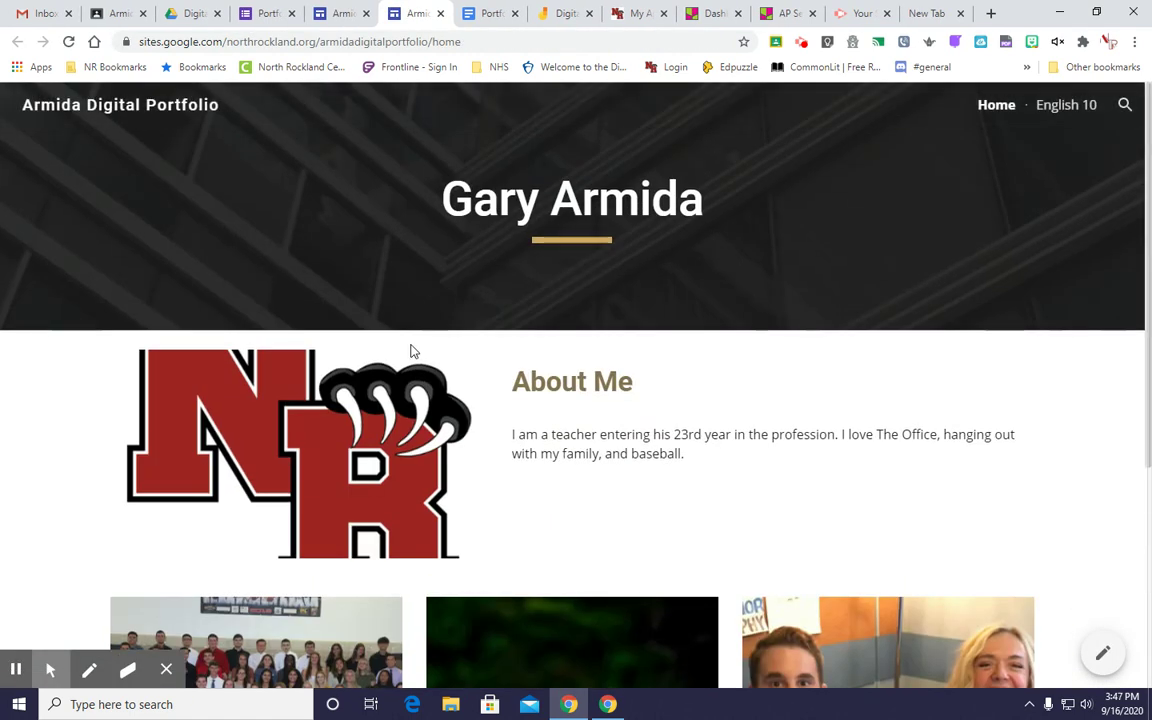
Copy the published site's full web address and switch to the Portfolio Link Submission Form.
{"action": "right_click", "coordinate": [373, 45]}
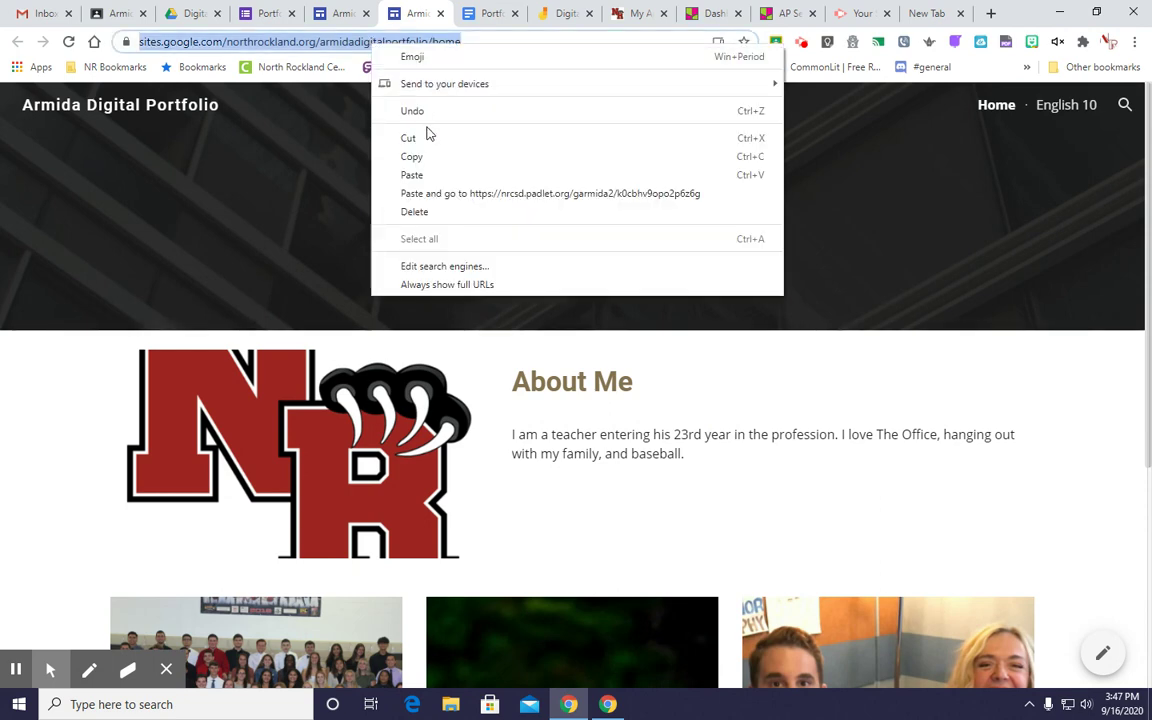
{"action": "left_click", "coordinate": [430, 160]}
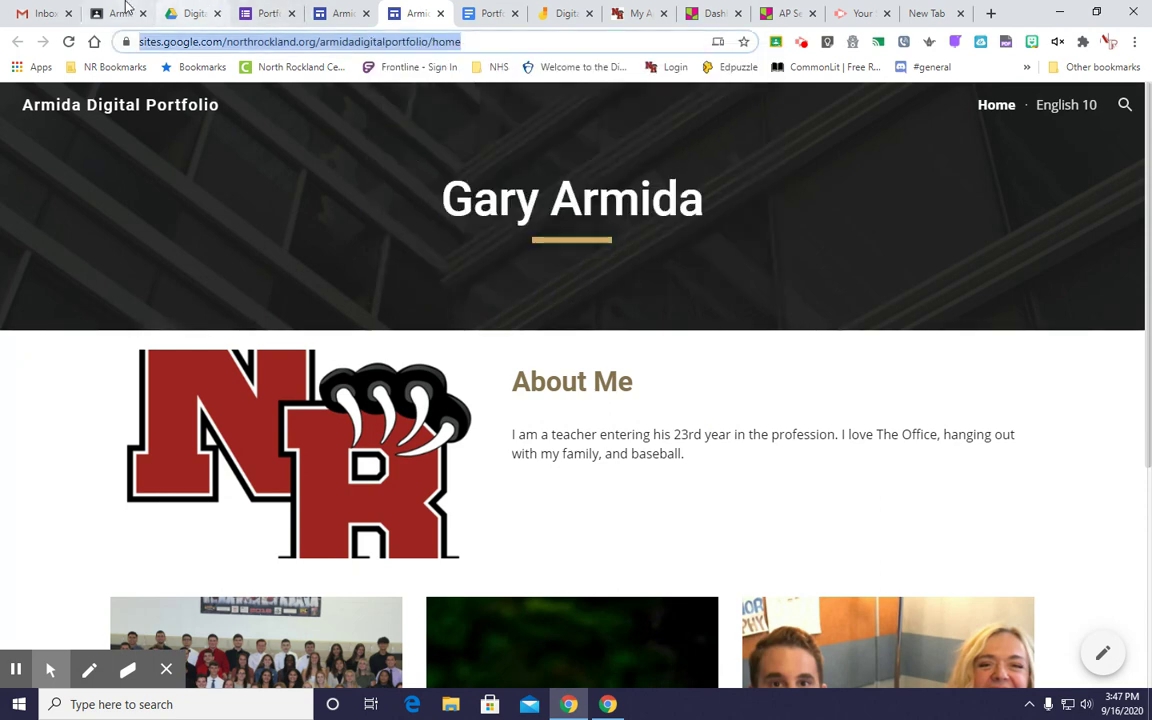
{"action": "left_click", "coordinate": [267, 10]}
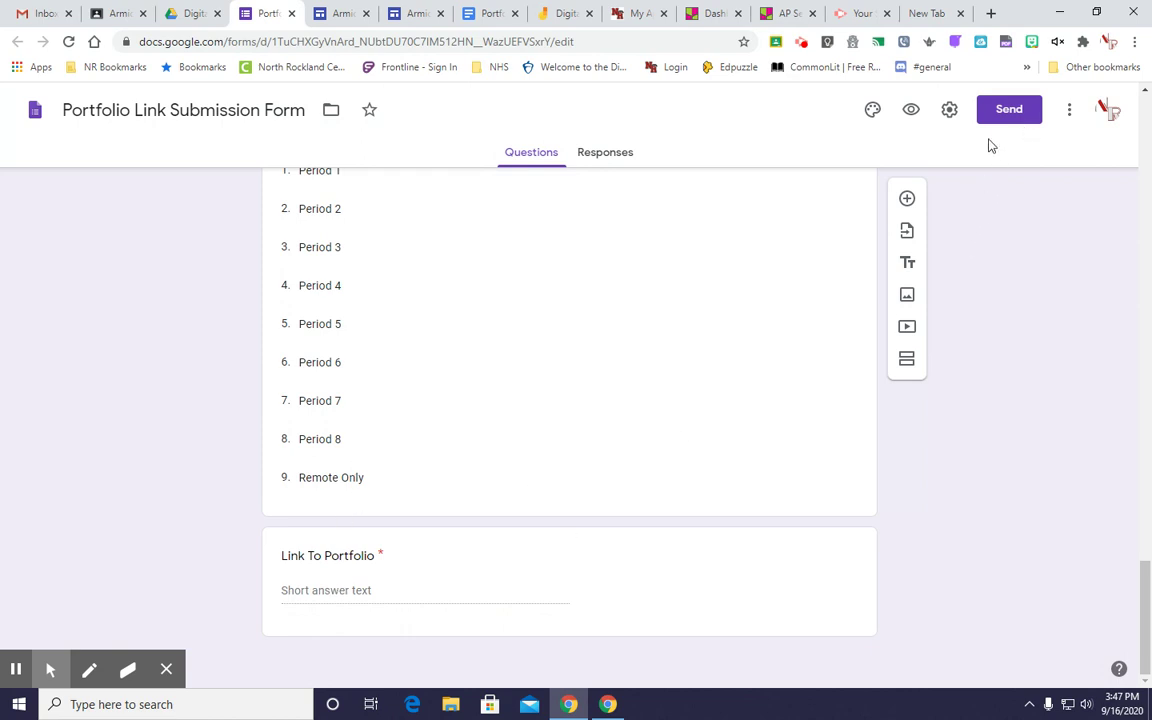
Look at the published portfolio once more, and go back to its editable version in Google Sites.
{"action": "left_click", "coordinate": [342, 12]}
{"action": "left_click", "coordinate": [416, 12]}
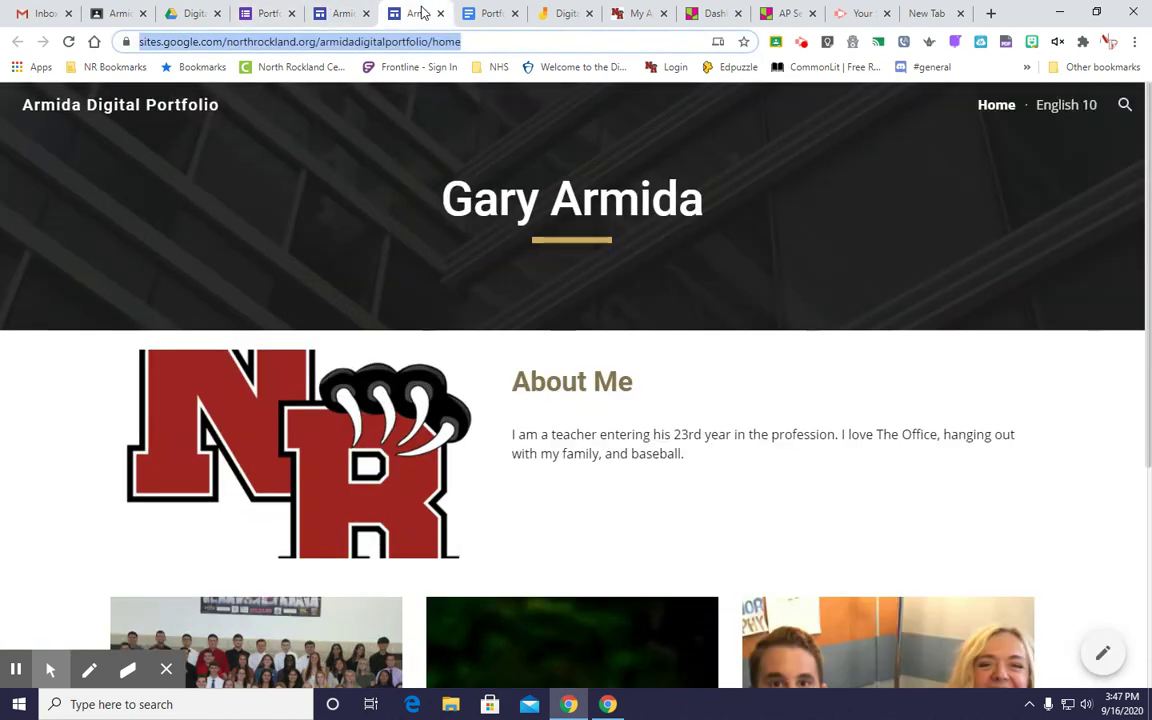
{"action": "left_click", "coordinate": [340, 10]}
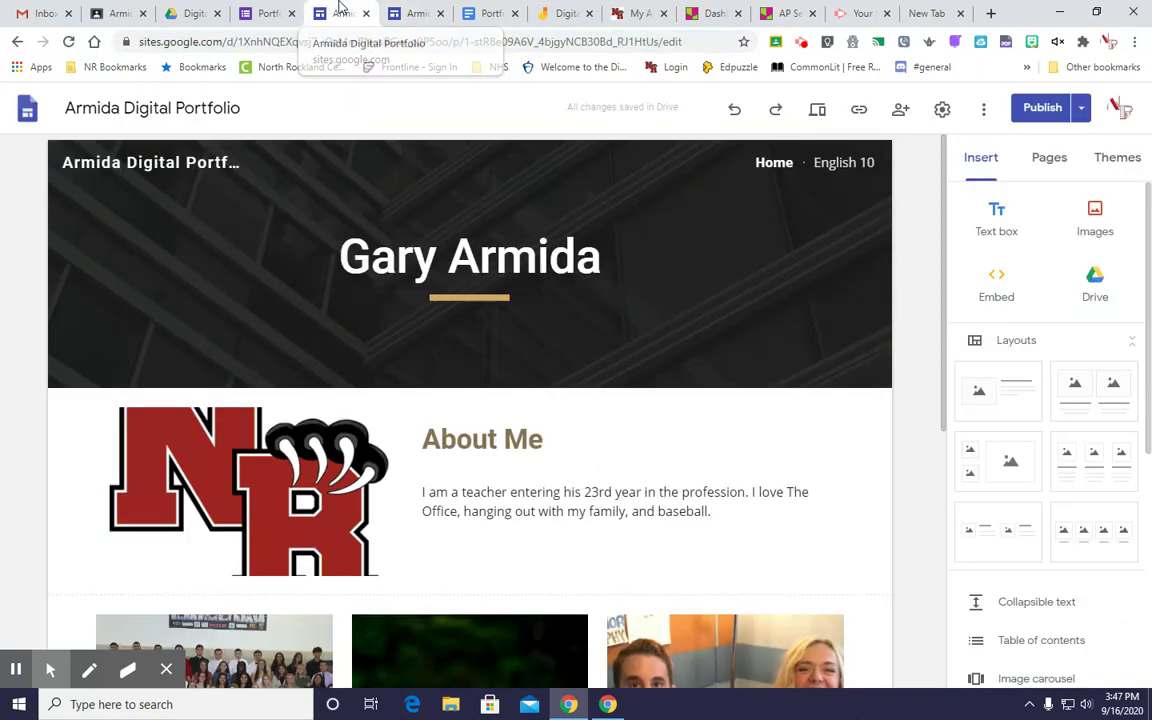
{"action": "mouse_move", "coordinate": [134, 347]}
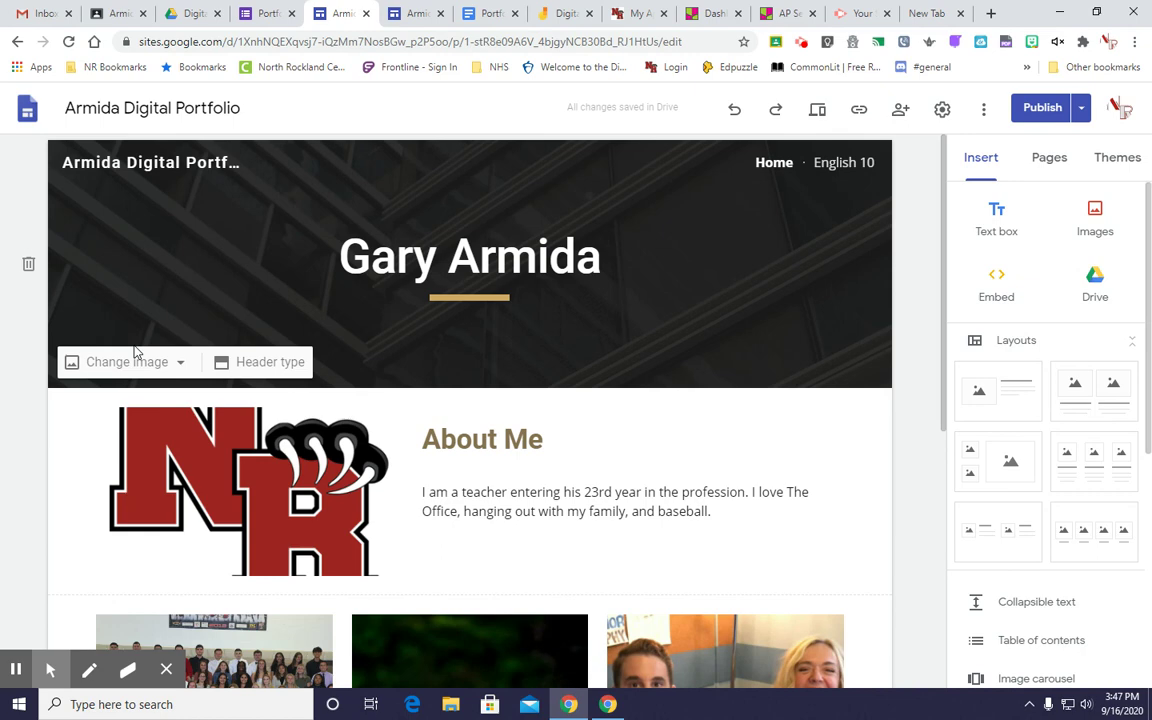
Revisit the Portfolio Link Submission Form, and switch to Google Drive to show the My Drive root.
{"action": "left_click", "coordinate": [268, 12]}
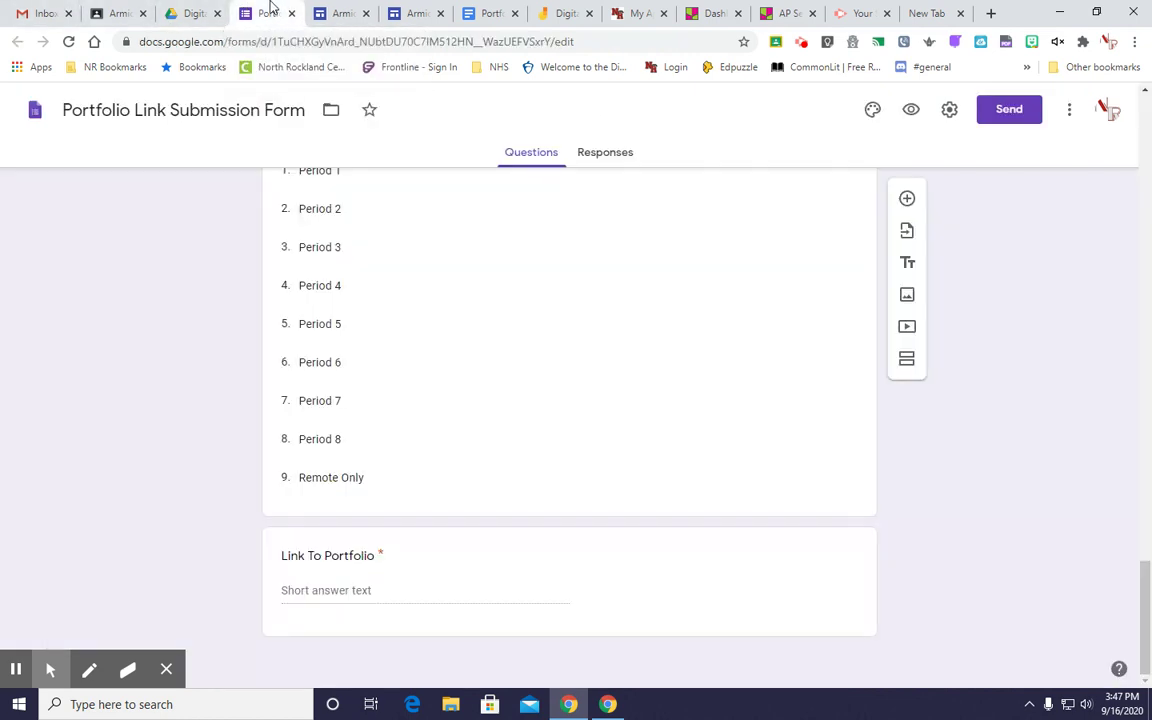
{"action": "left_click", "coordinate": [176, 15]}
{"action": "left_click", "coordinate": [119, 240]}
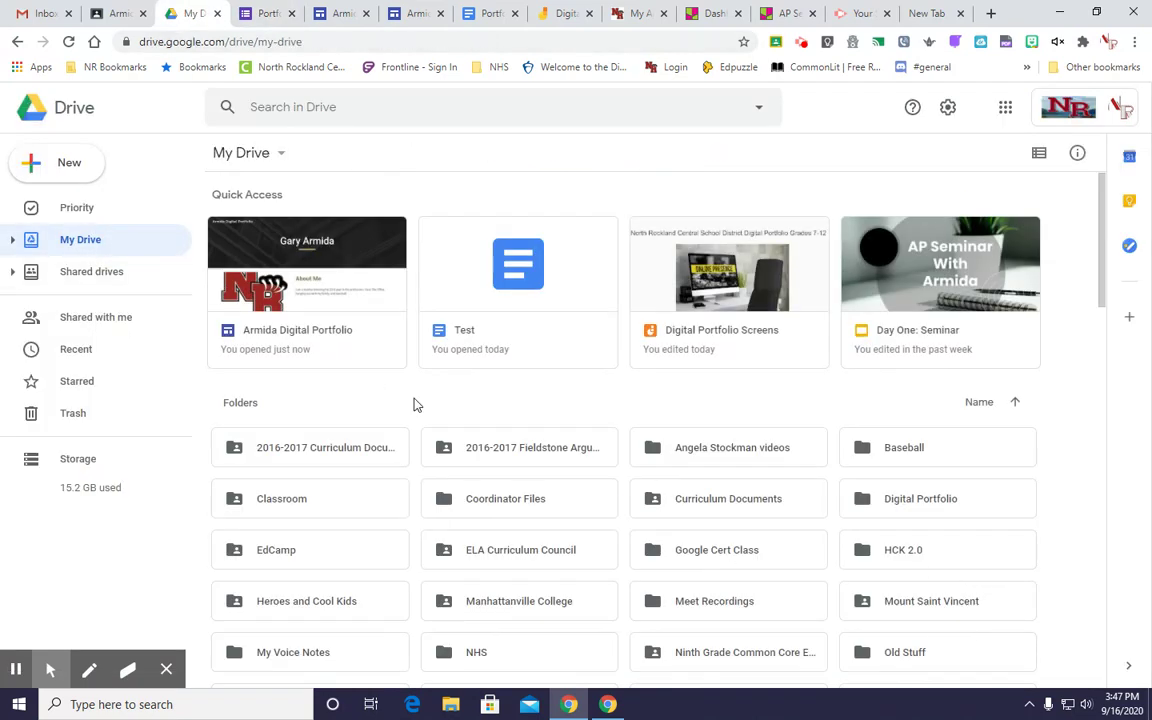
Switch back to the Google Sites editor and review the Home page down to the Clubs and Activities, Sports or Interests and Favorite Book columns.
{"action": "left_click", "coordinate": [338, 13]}
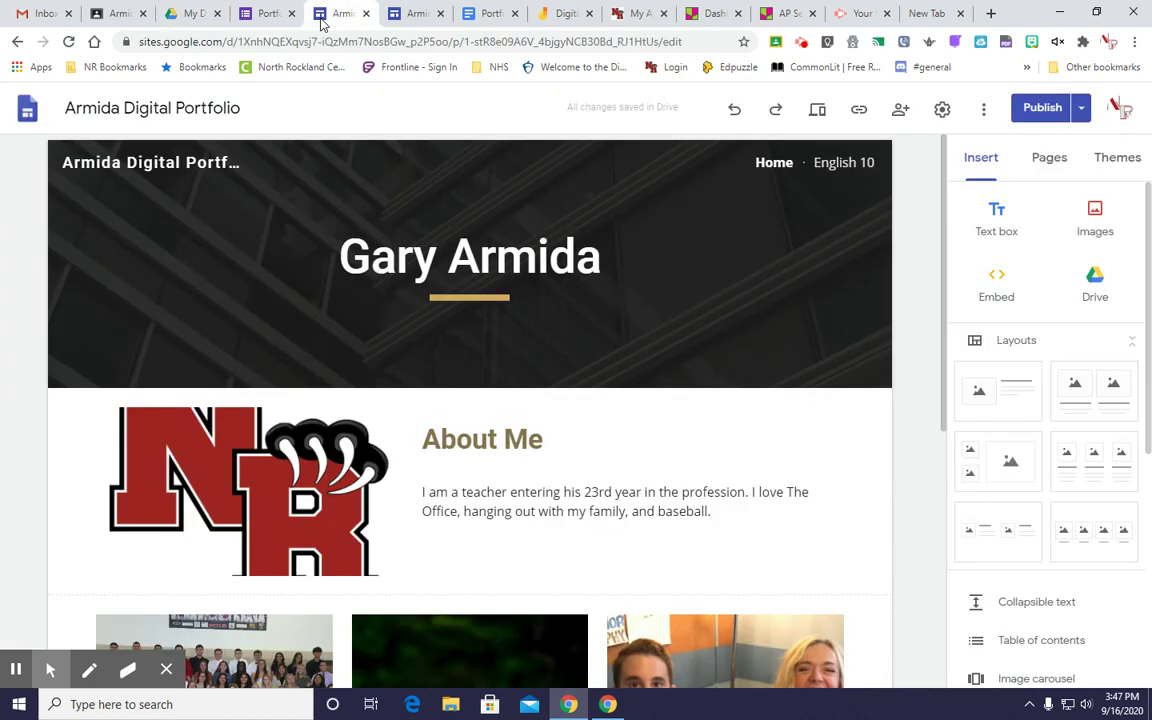
{"action": "scroll", "coordinate": [463, 398], "scroll_direction": "down", "scroll_amount": 5}
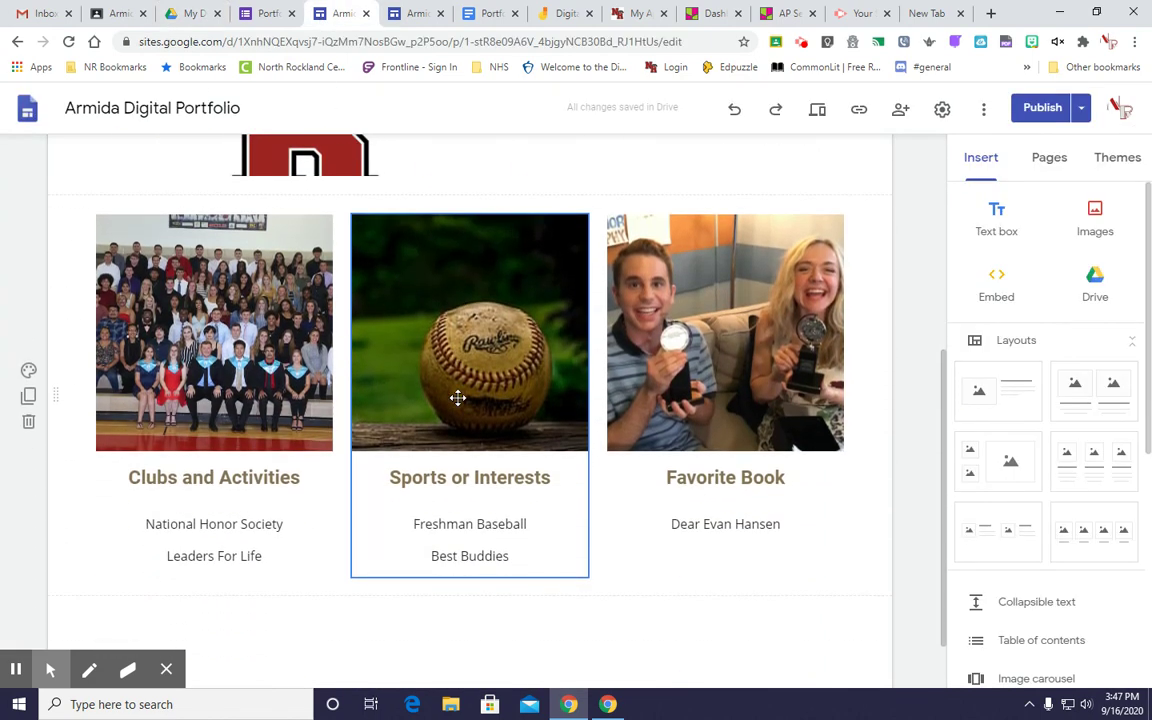
{"action": "scroll", "coordinate": [470, 520], "scroll_direction": "up", "scroll_amount": 5}
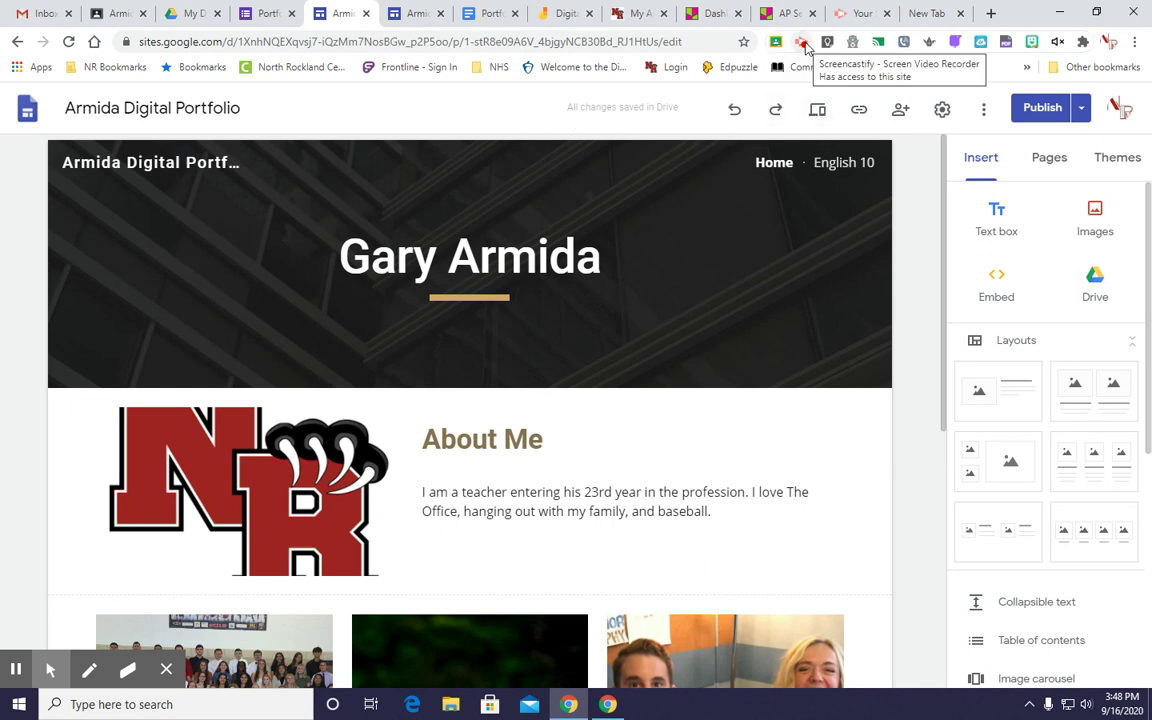
{"action": "left_click", "coordinate": [803, 45]}
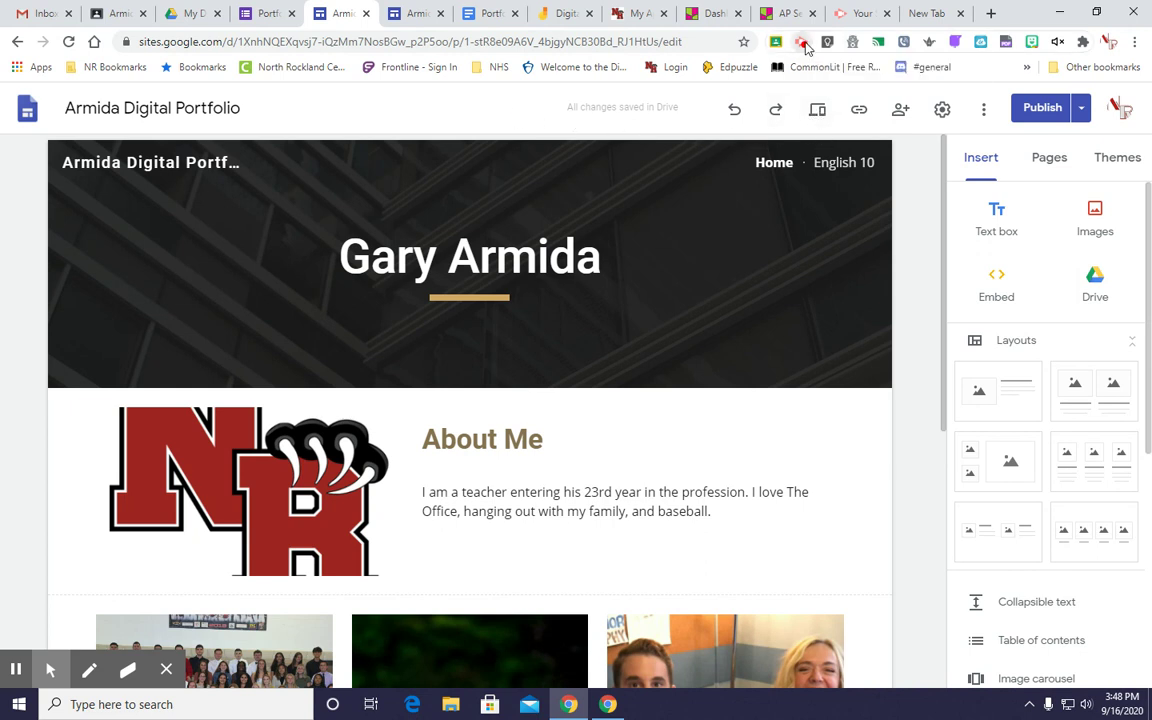